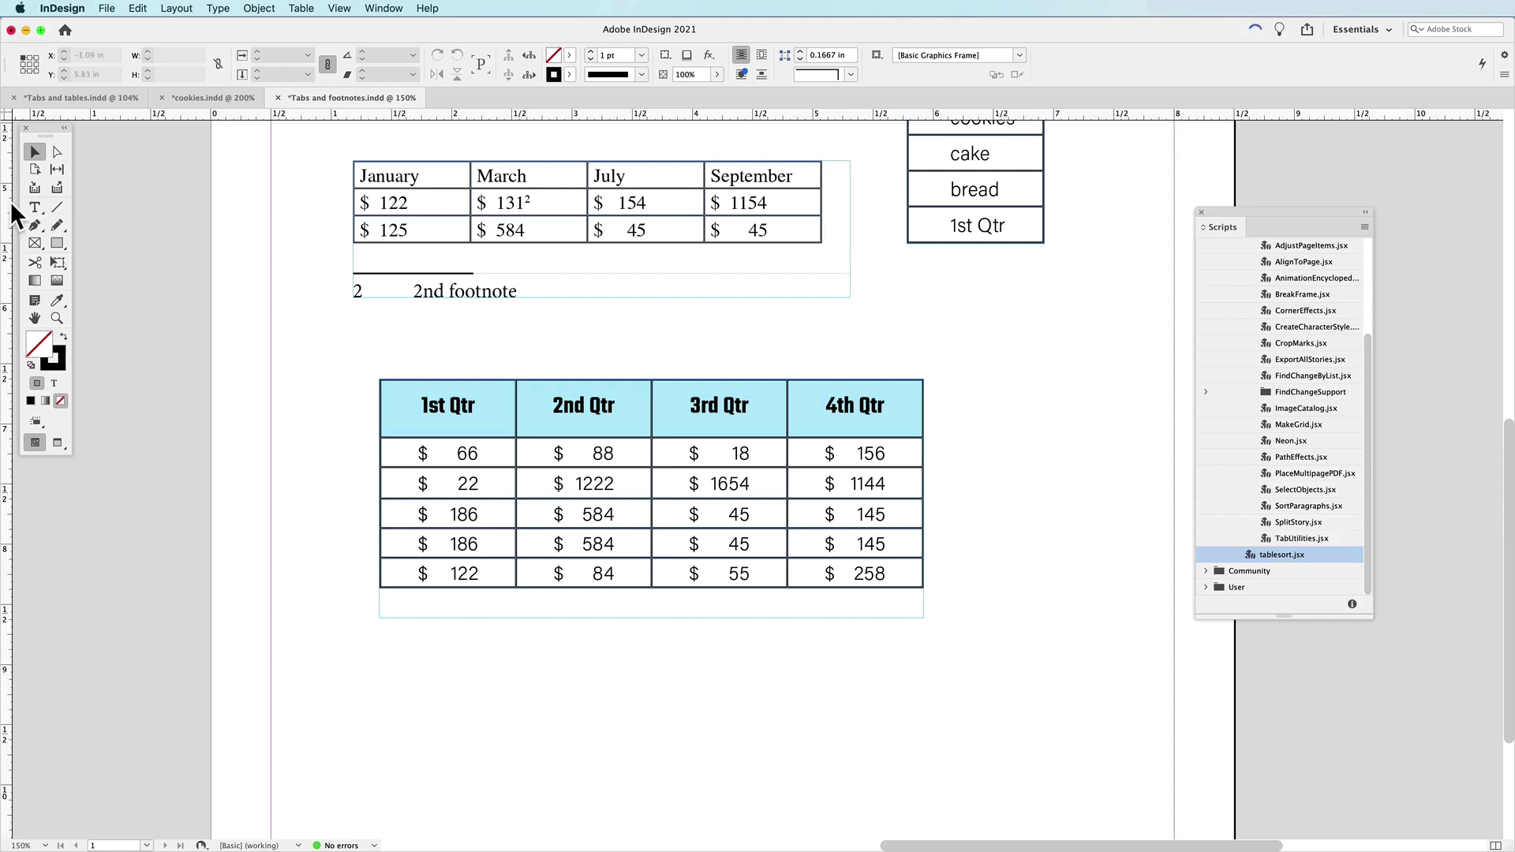
Lengthen the quarterly table's frame and duplicate its five data rows beneath the originals.
click(677, 619)
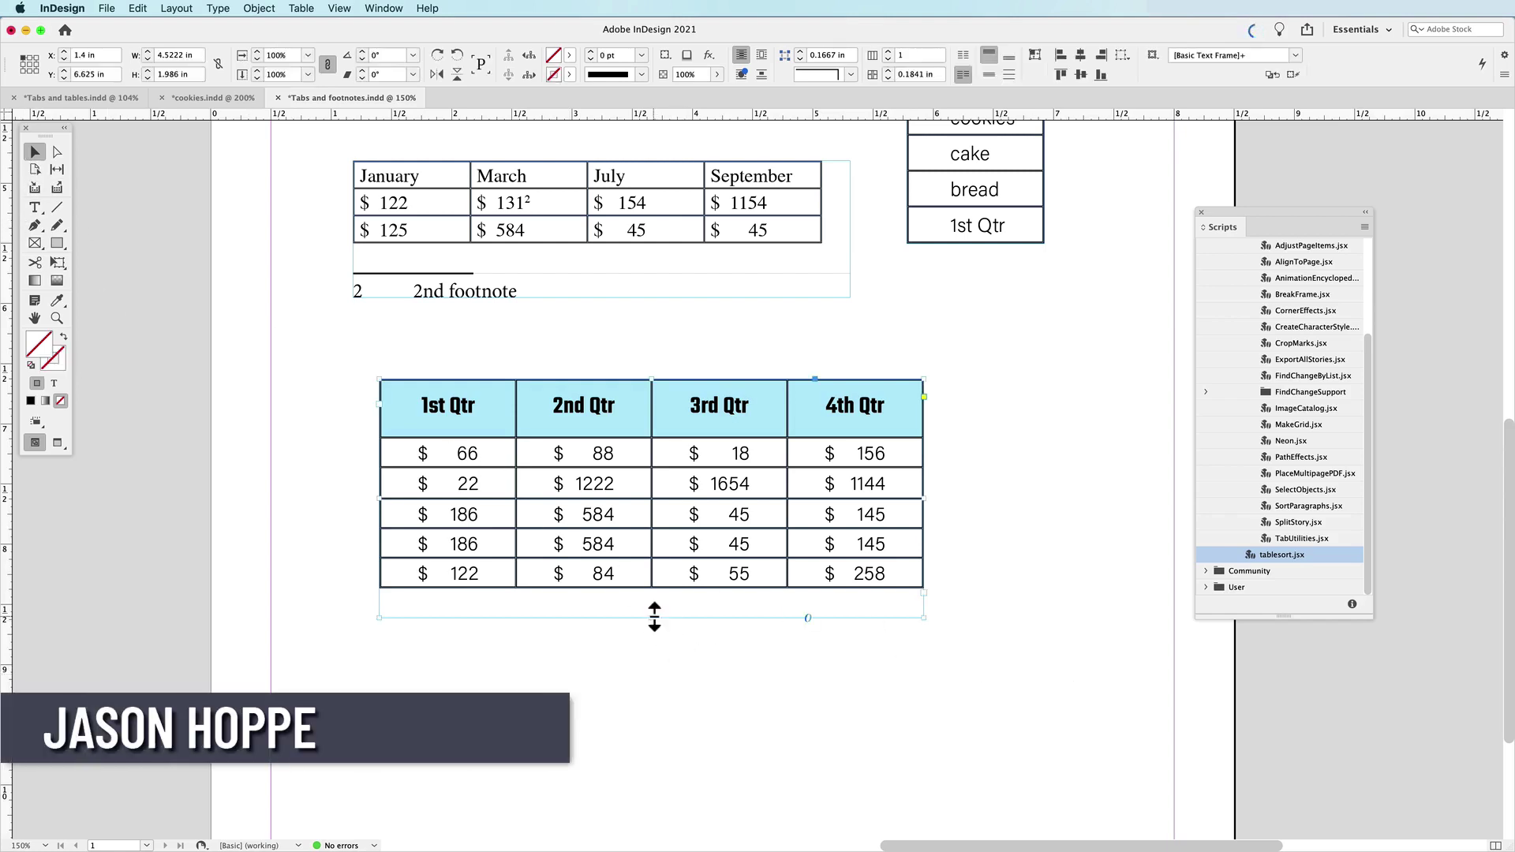
drag(652, 618, 652, 769)
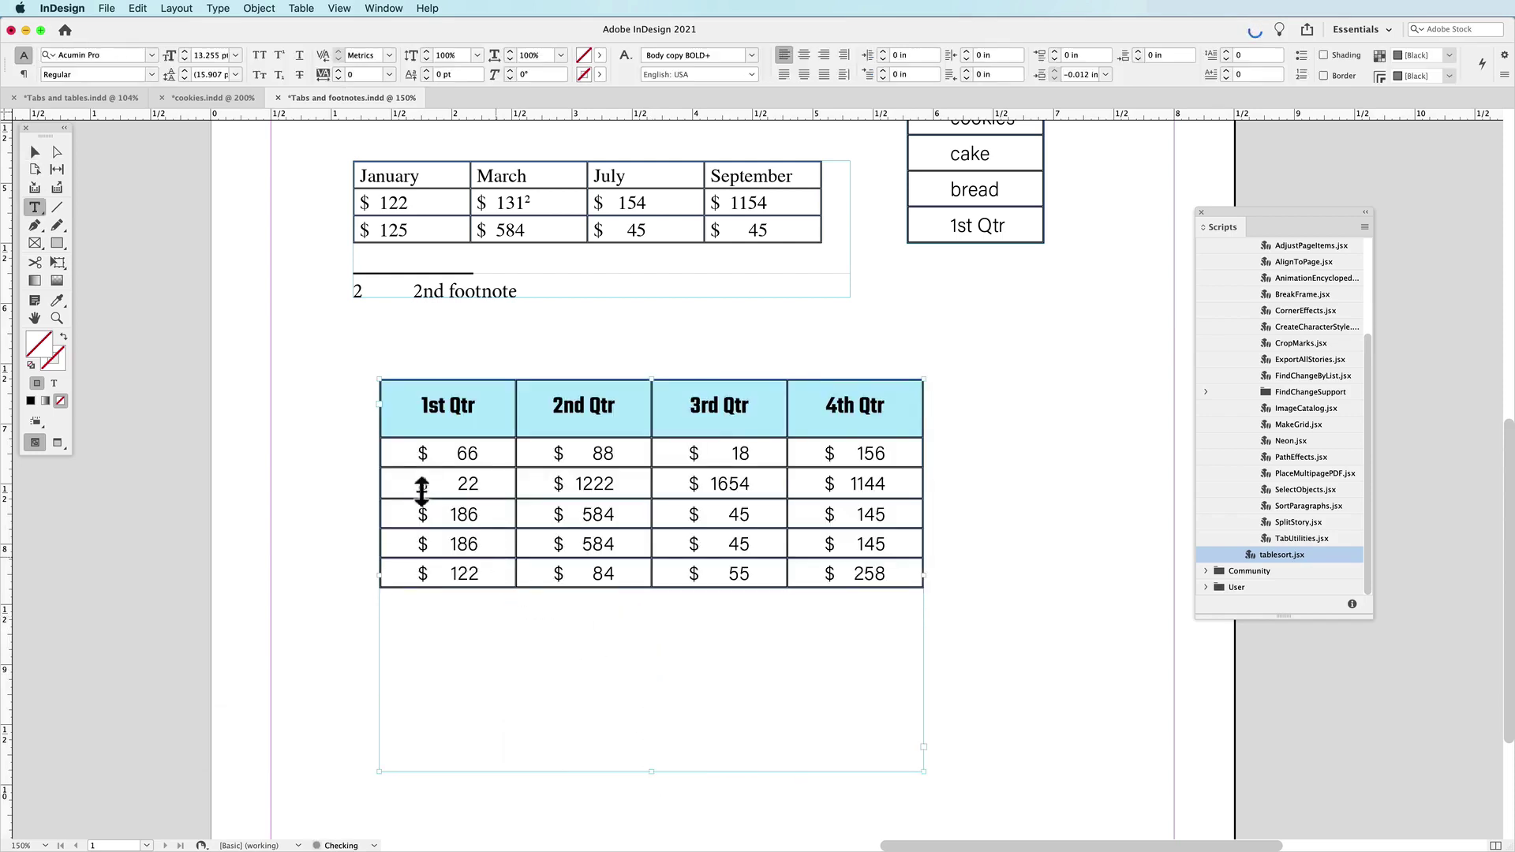
key(t)
click(368, 453)
drag(368, 492, 367, 586)
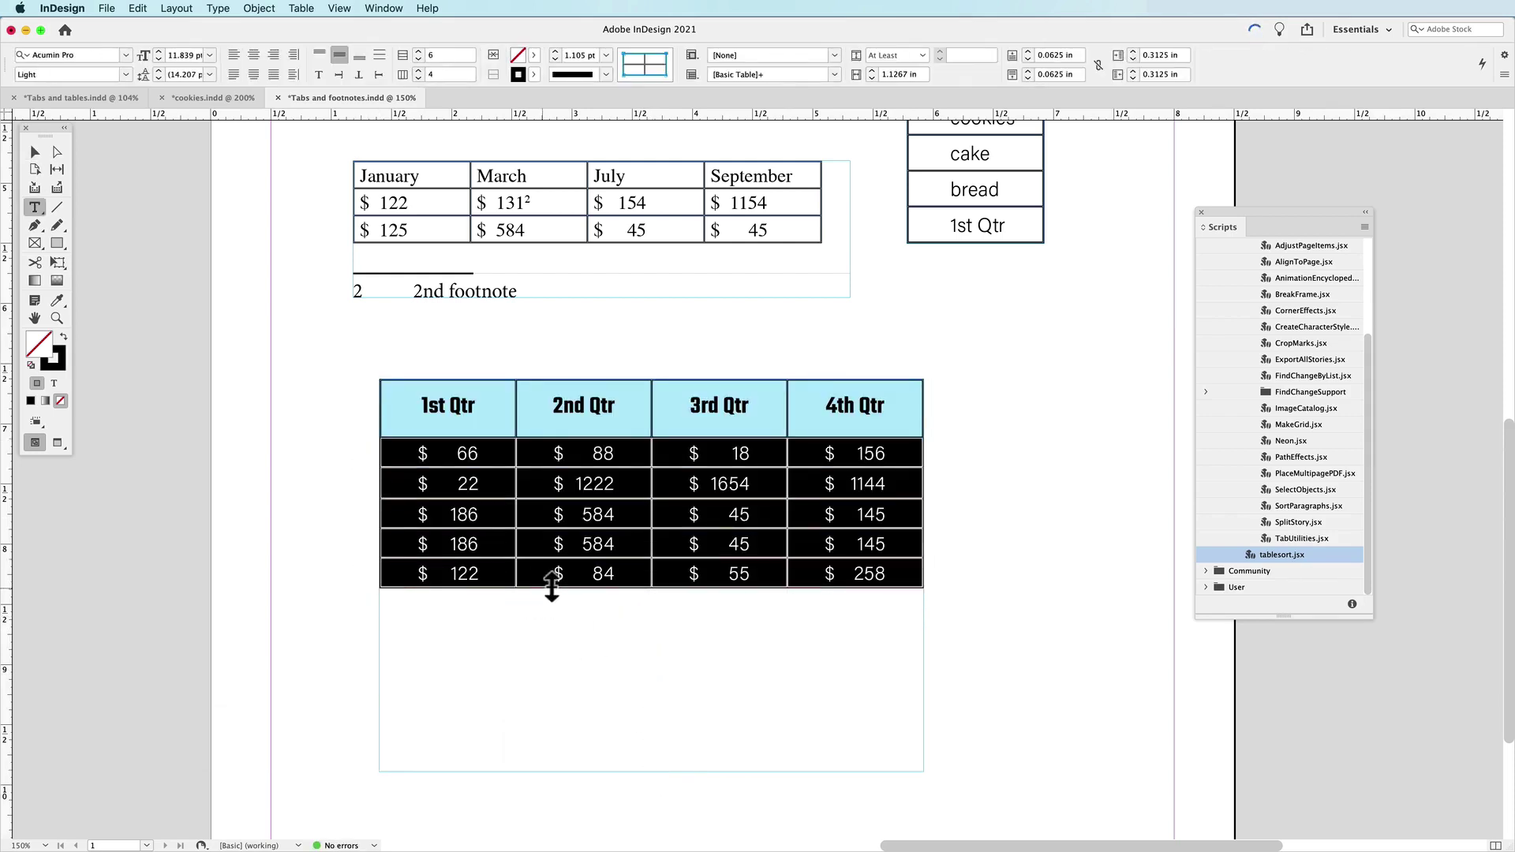
drag(587, 577, 589, 660)
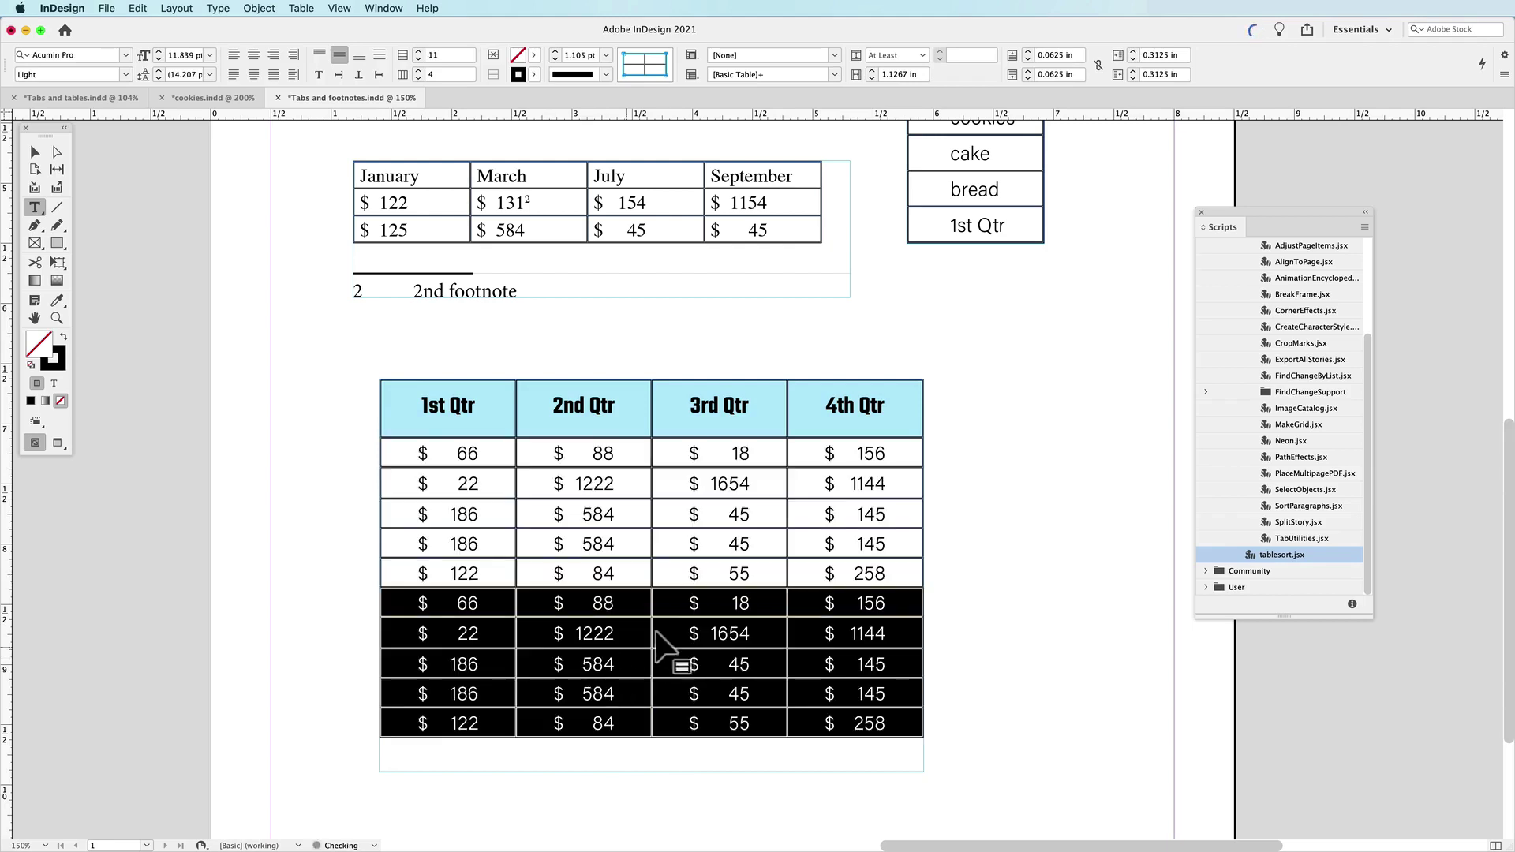
Shorten the table frame so five rows overflow, and thread them into a new frame below.
click(631, 559)
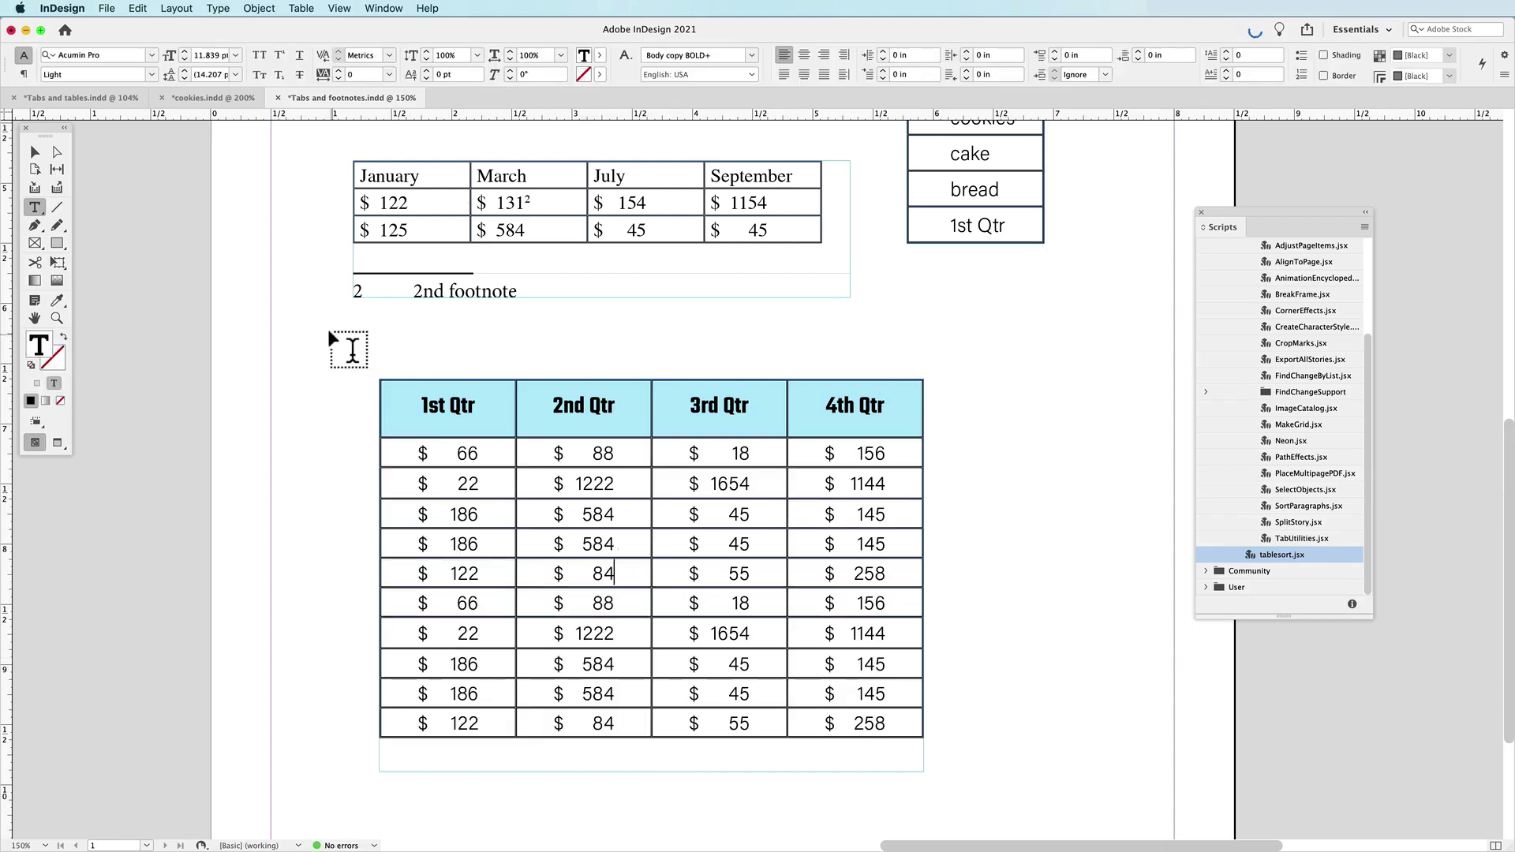
click(46, 154)
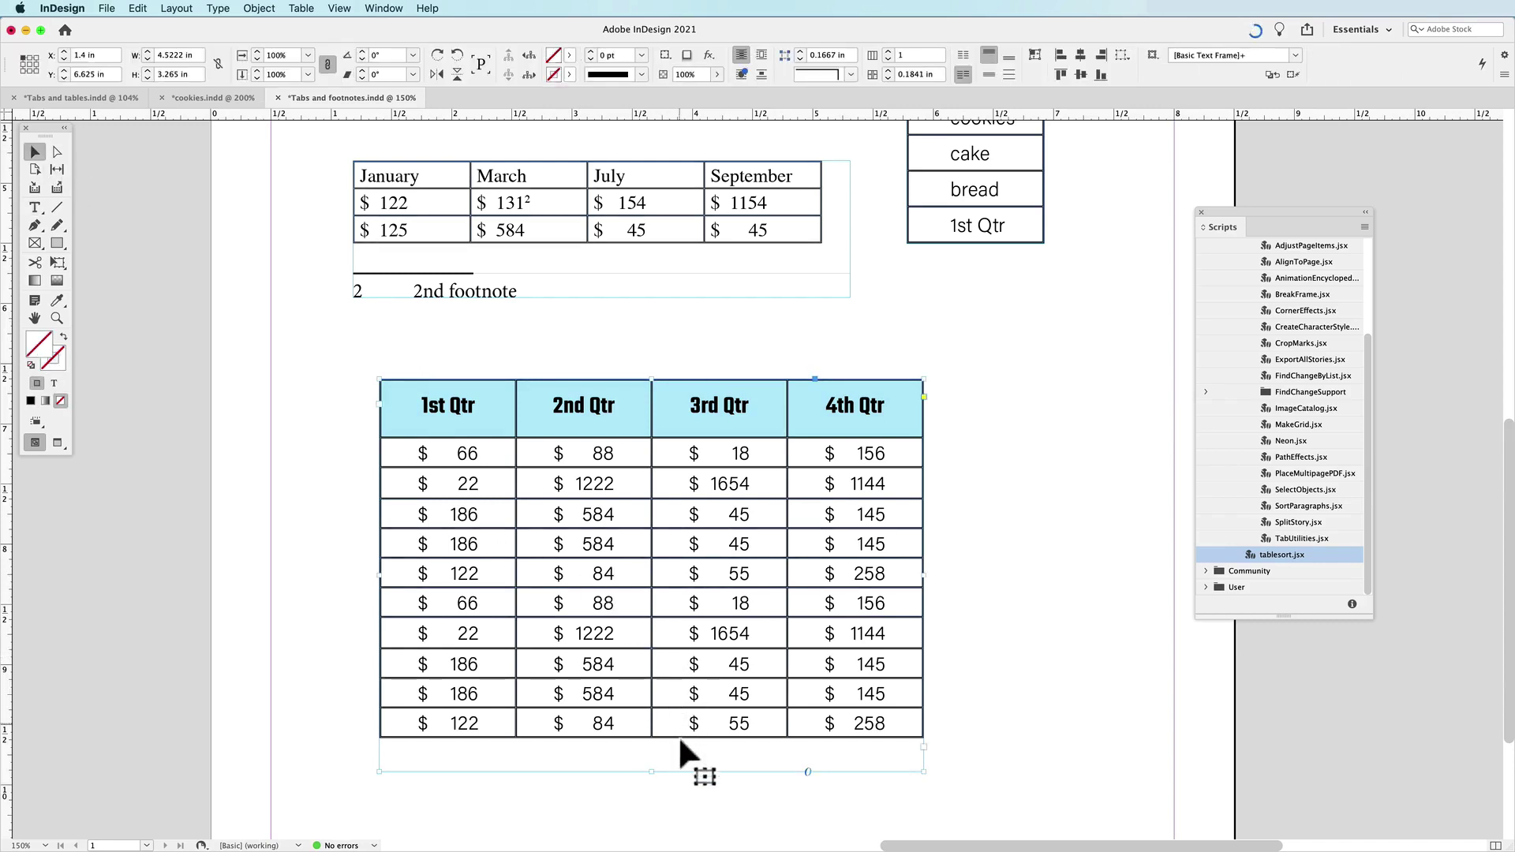
drag(652, 775, 655, 600)
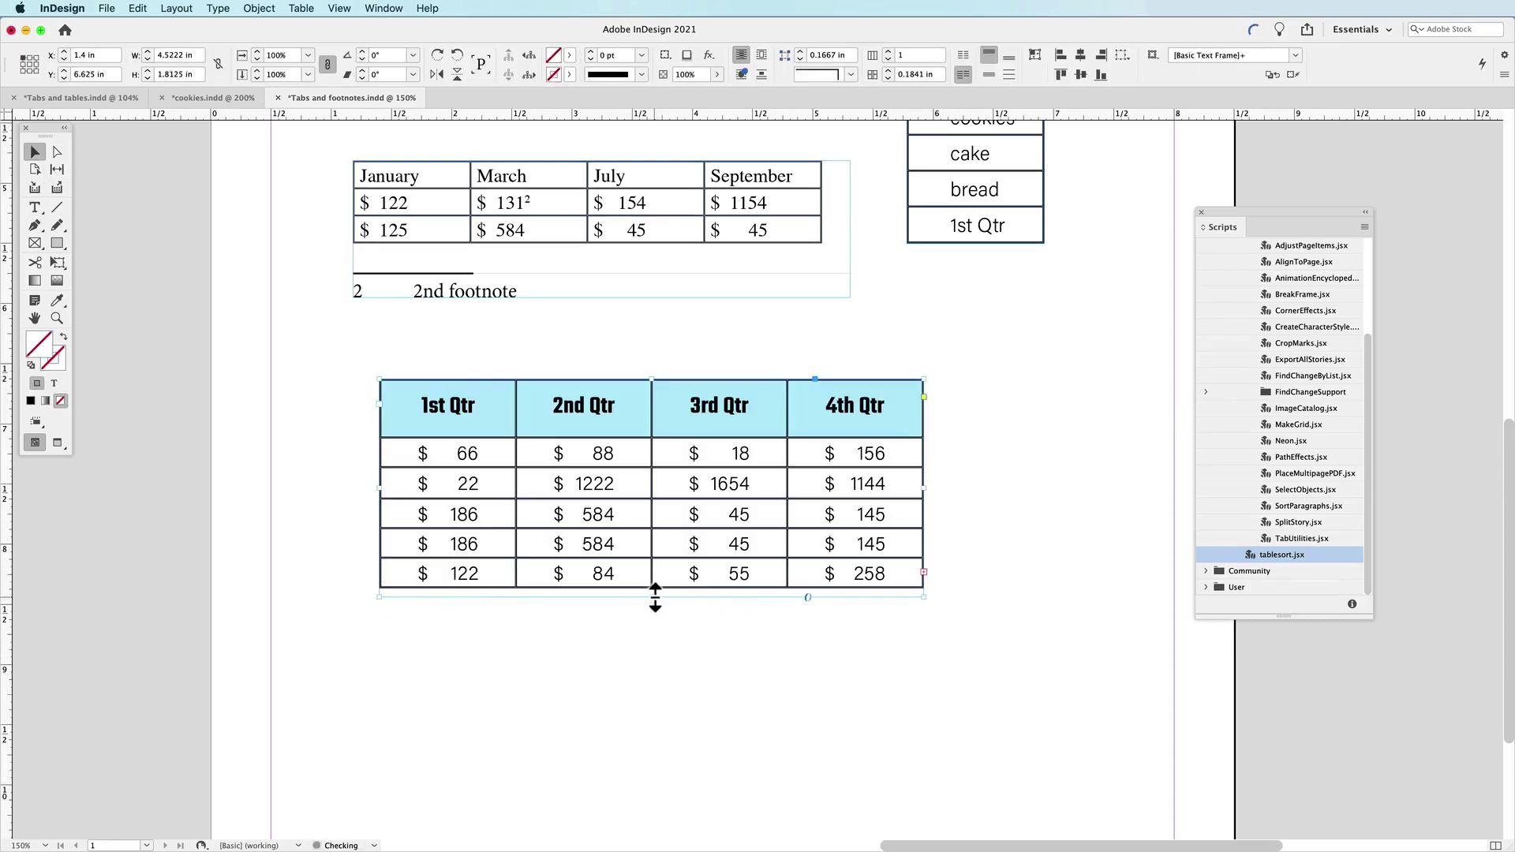
click(924, 570)
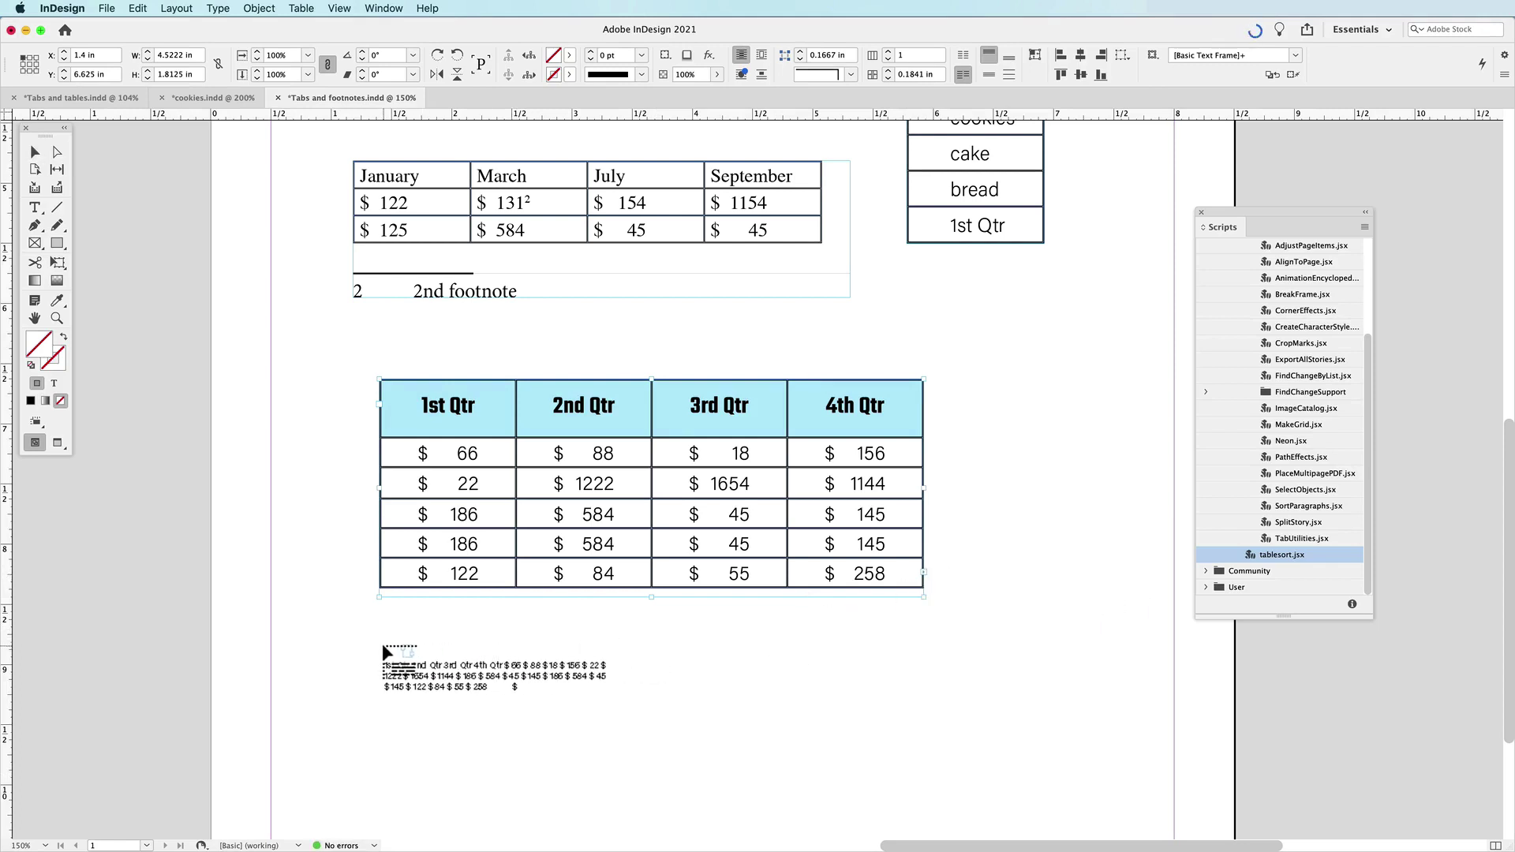
drag(379, 645, 920, 829)
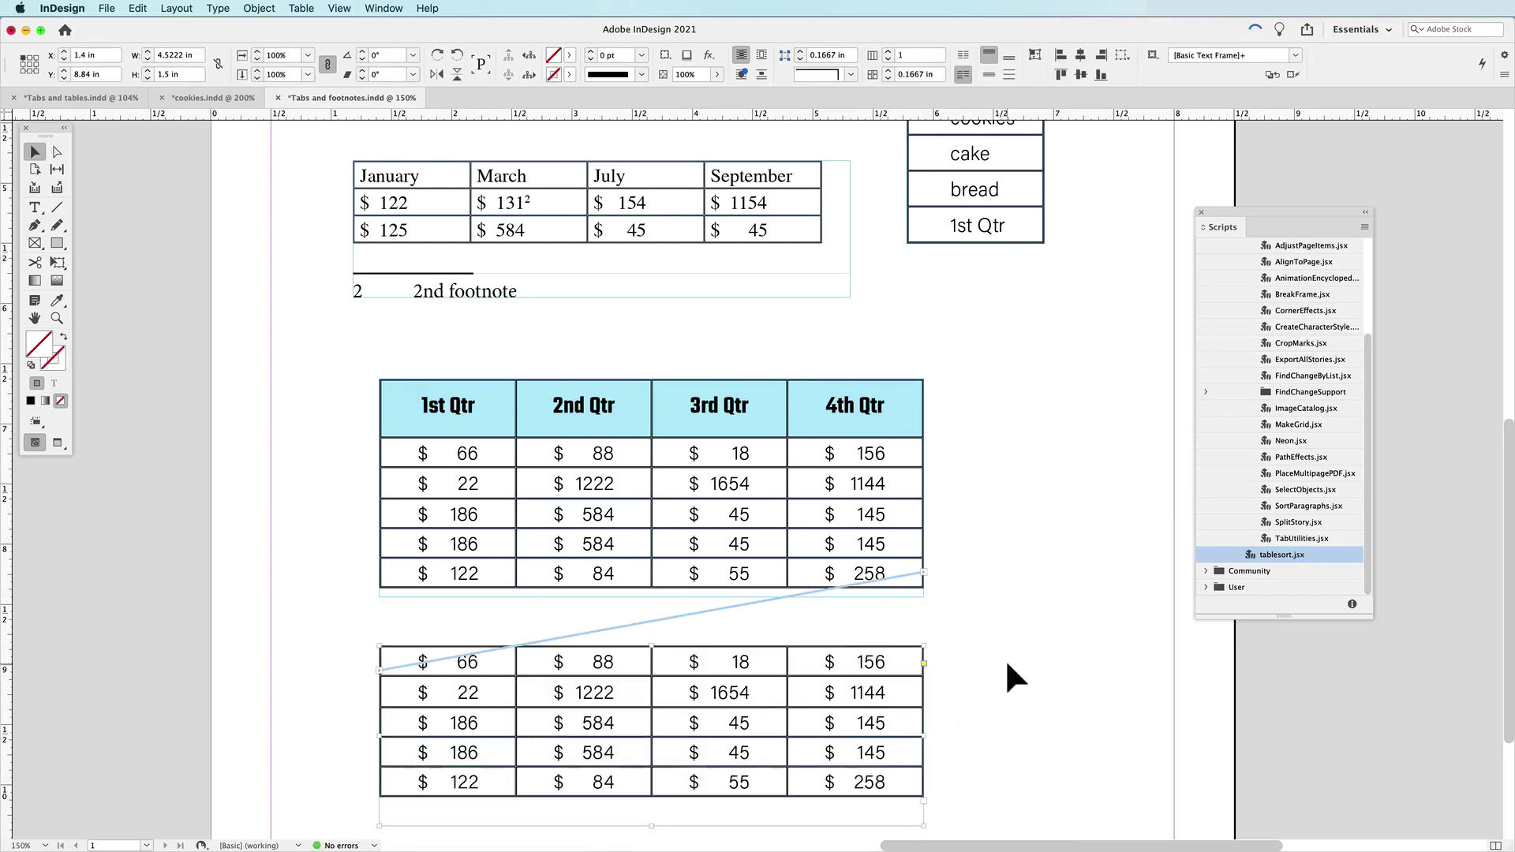
scroll(1006, 660, down, 5)
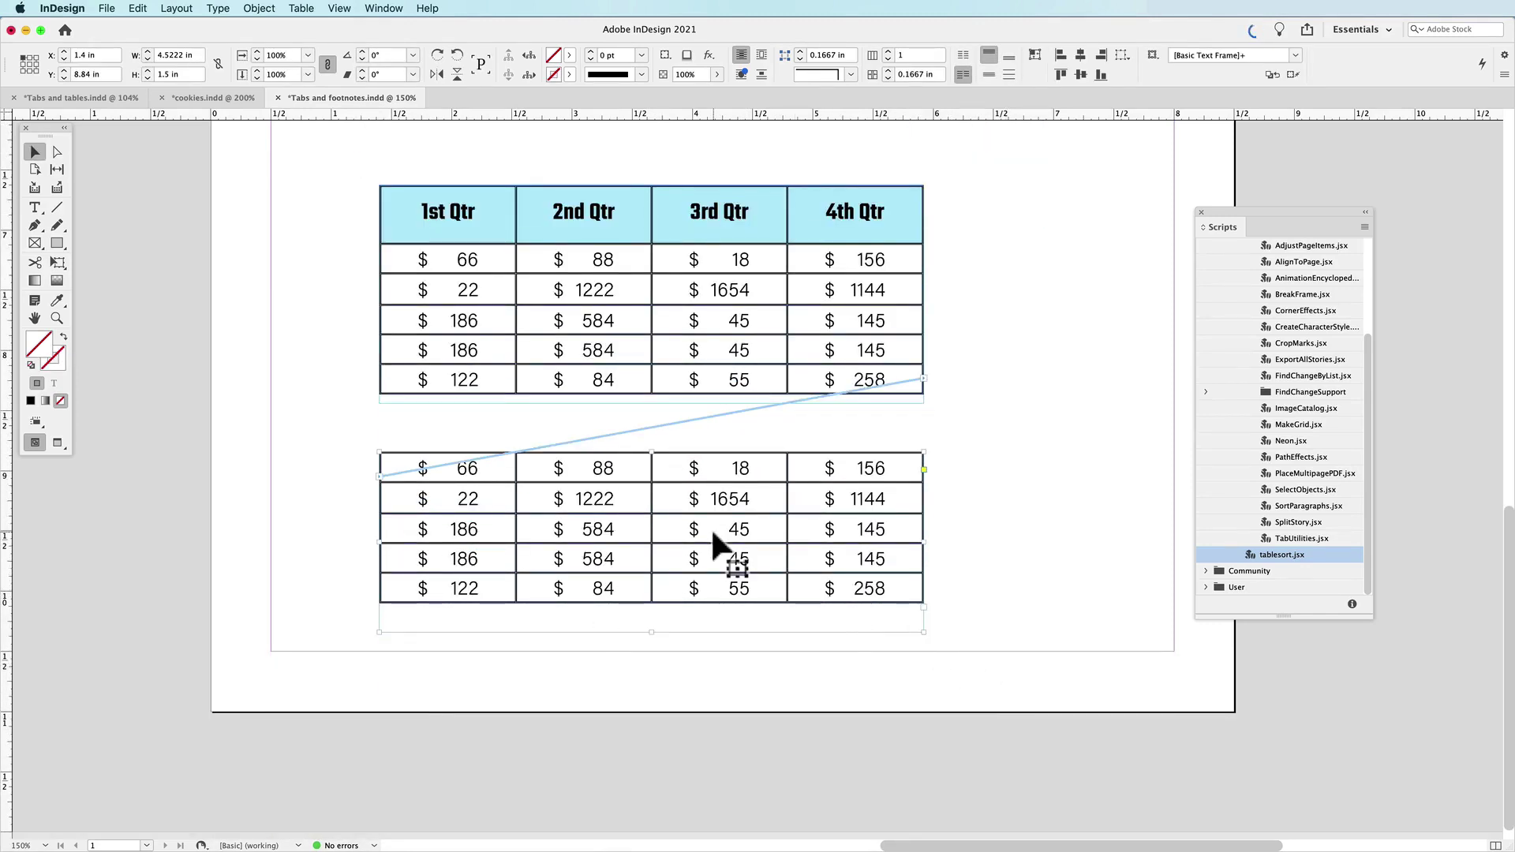
Make the continuation frame slightly taller and inspect the header row's table context menu.
drag(653, 632, 652, 641)
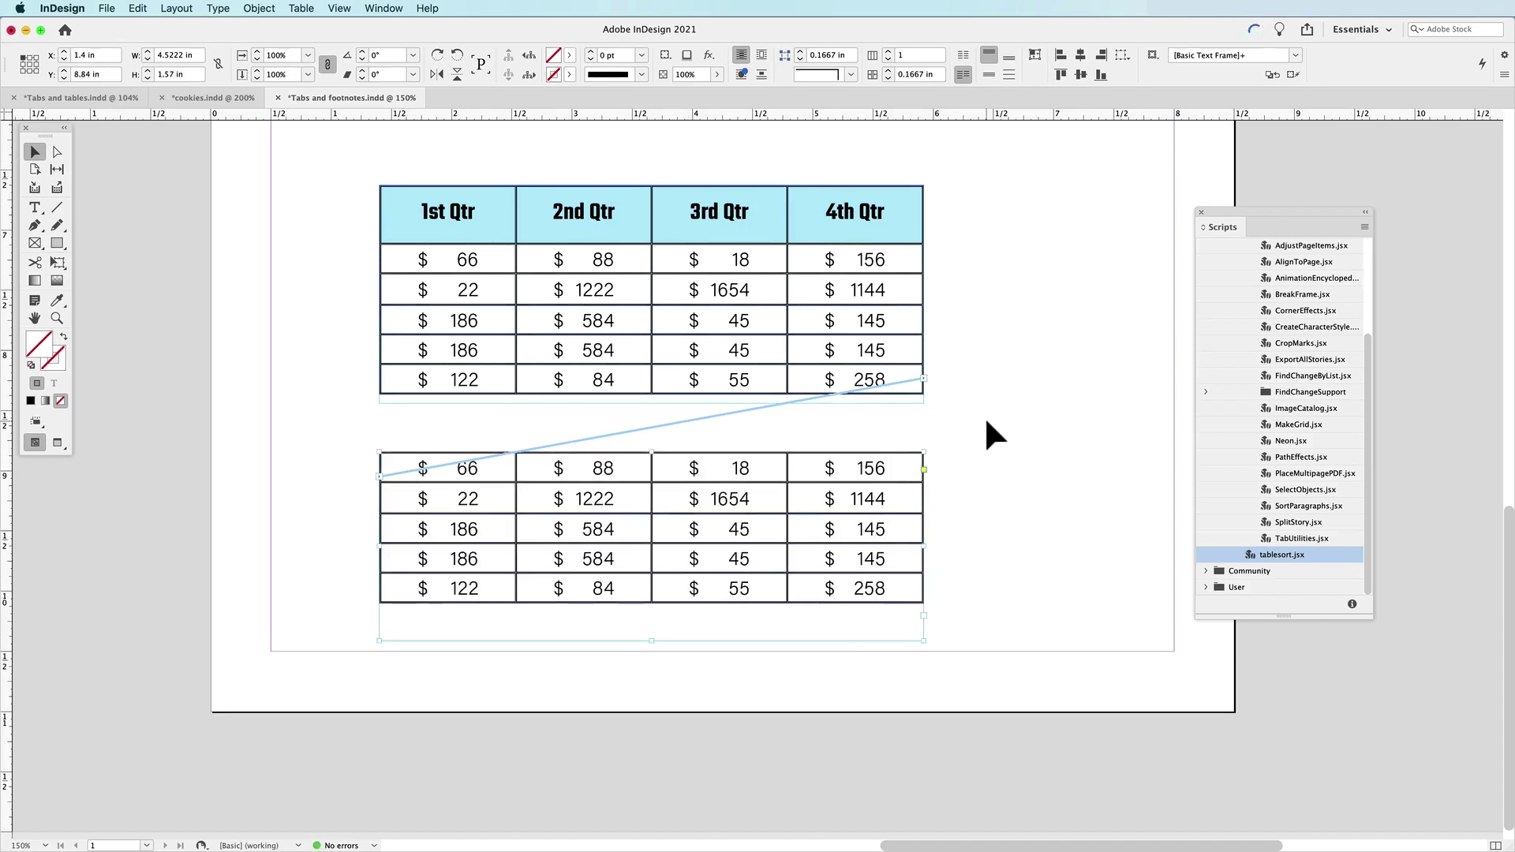
double_click(394, 220)
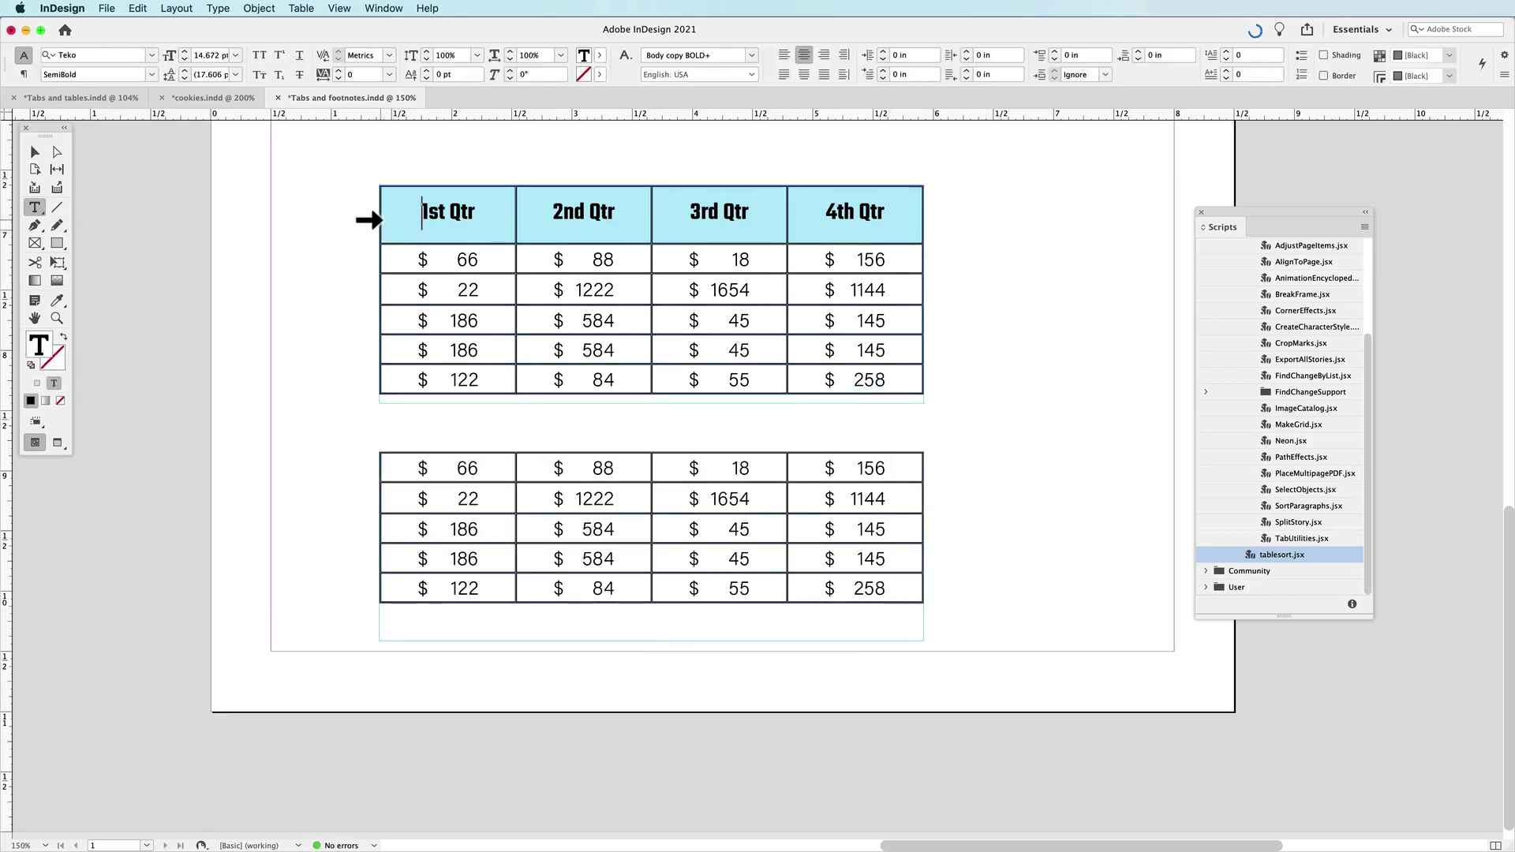
click(371, 220)
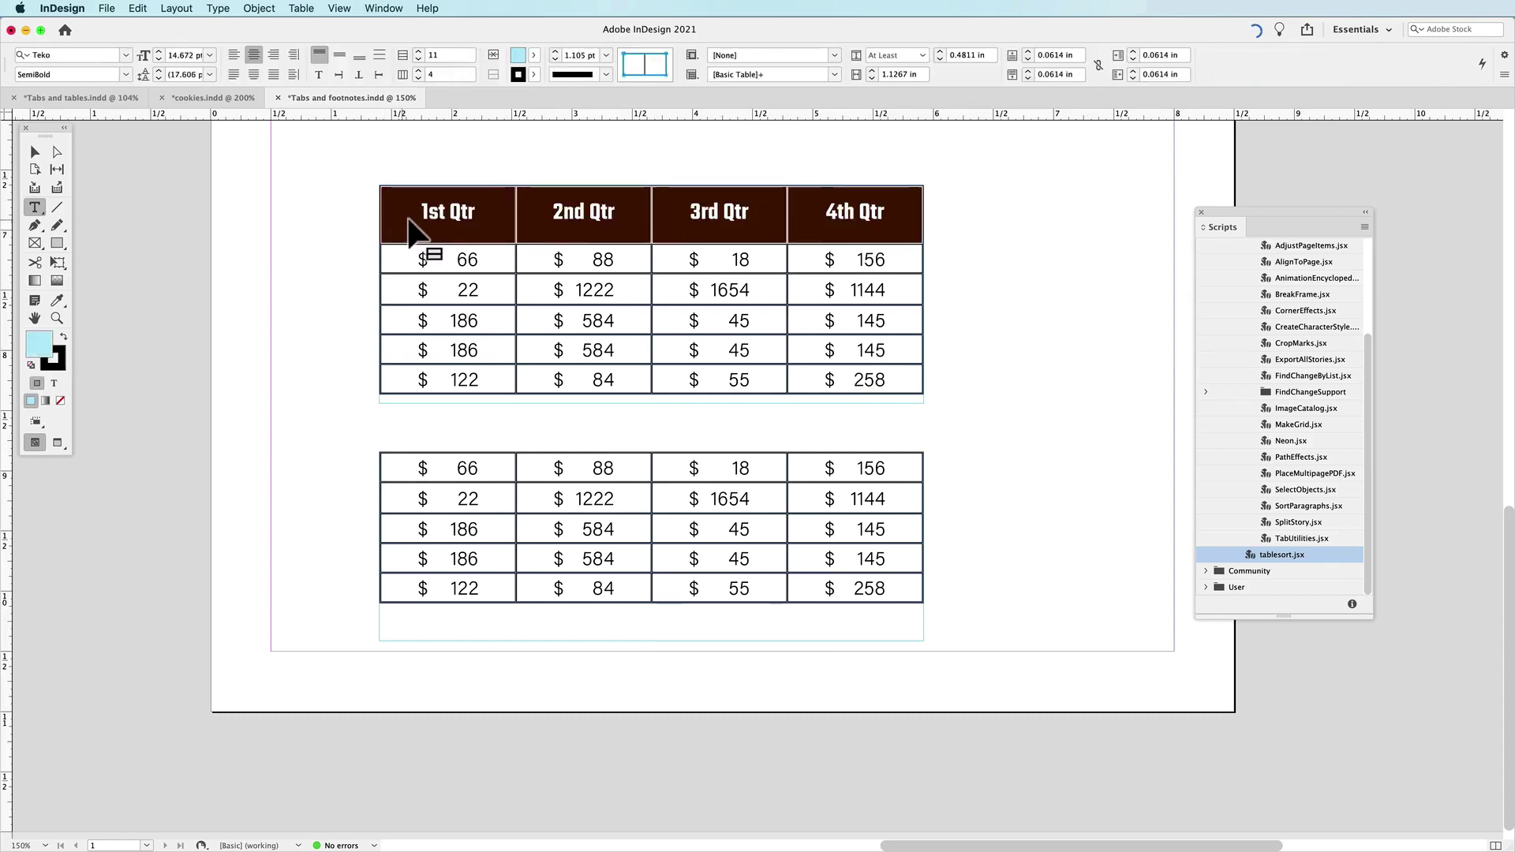
right_click(413, 223)
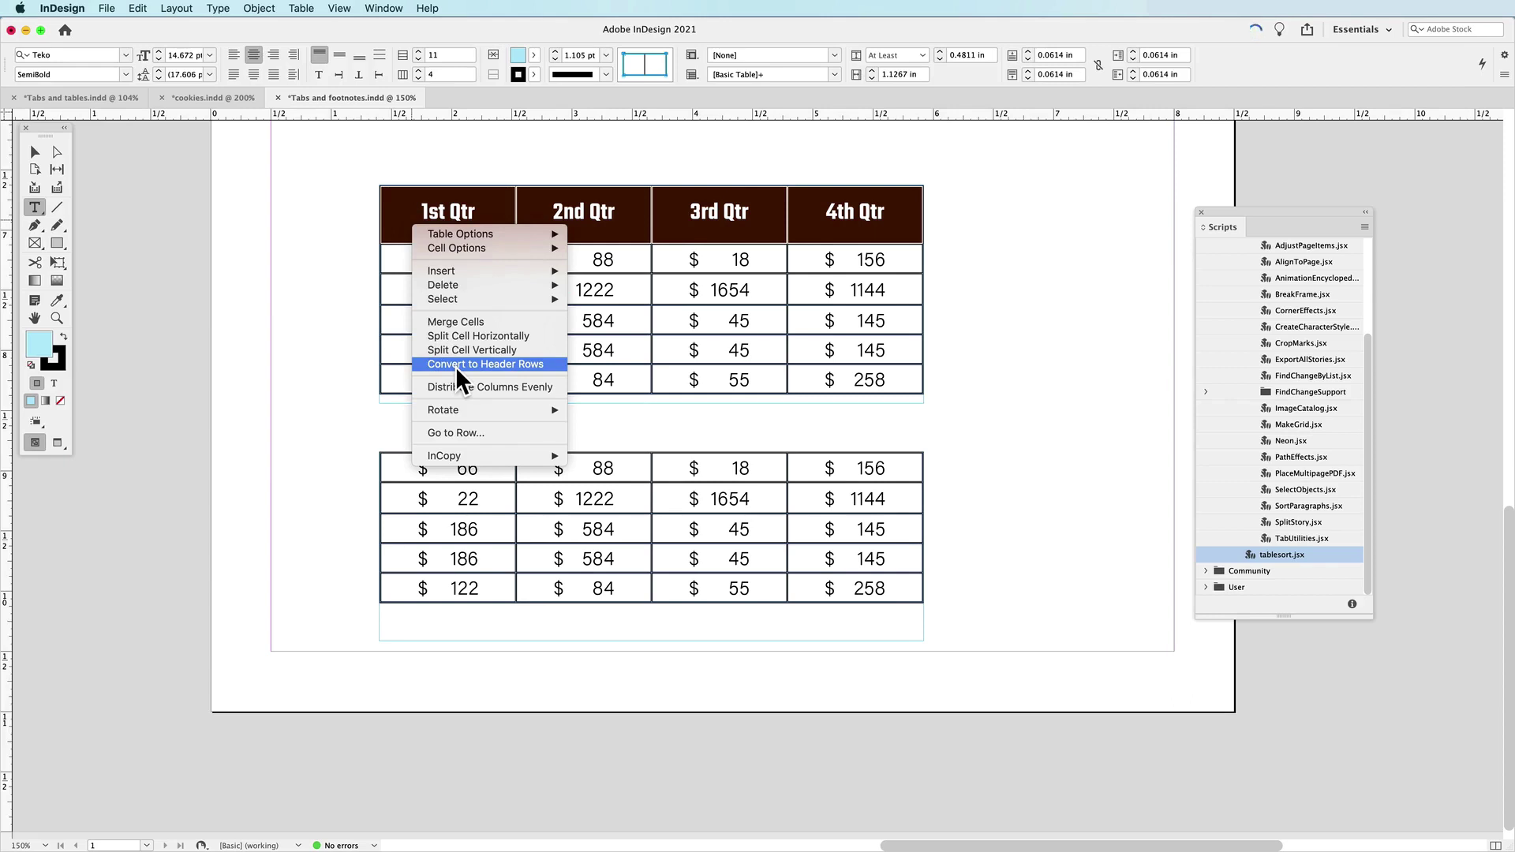
click(401, 223)
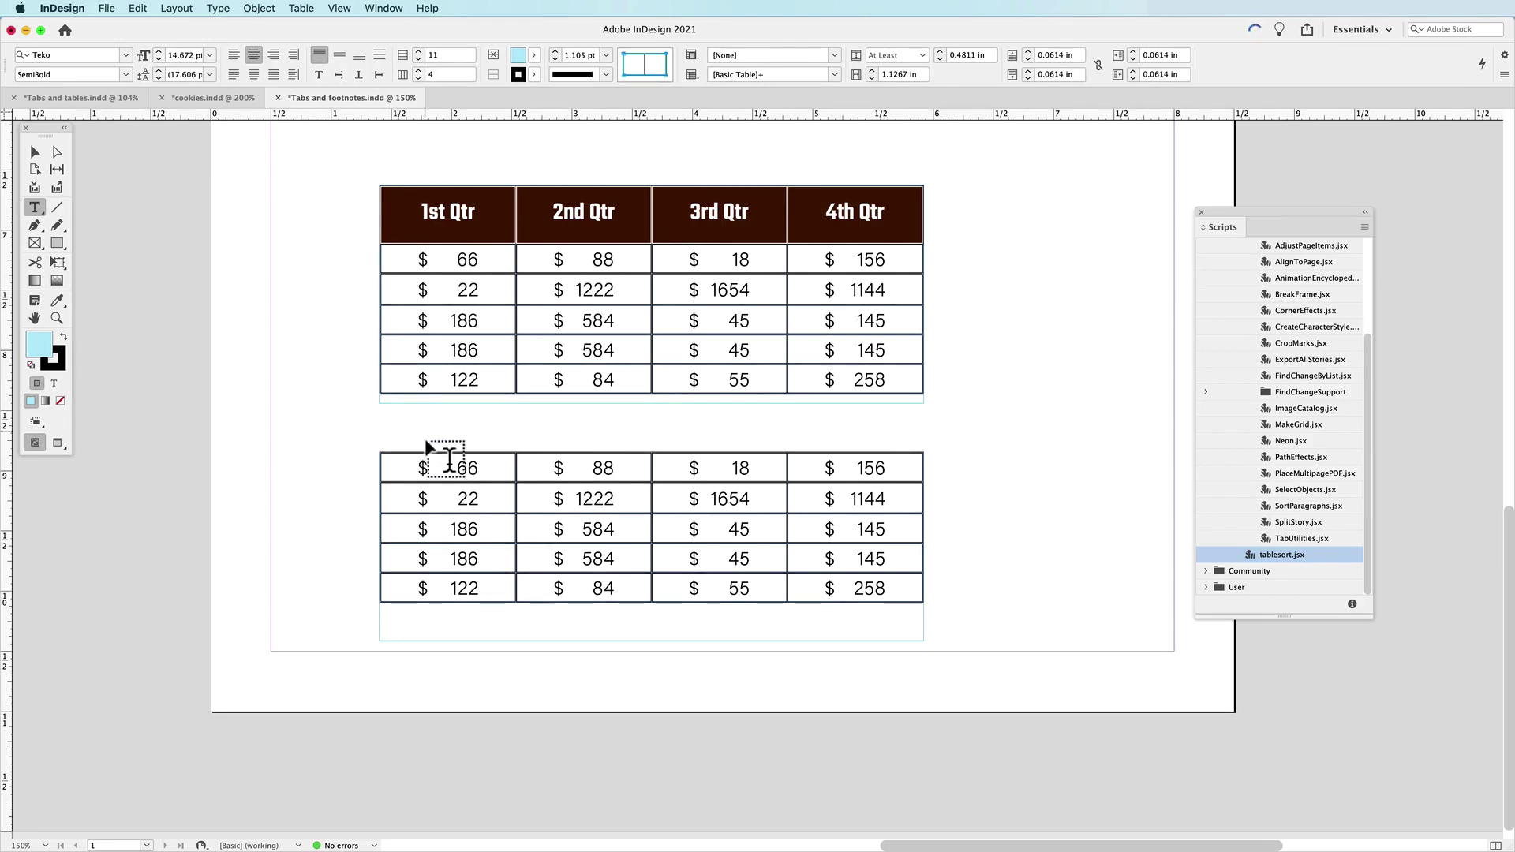
click(412, 229)
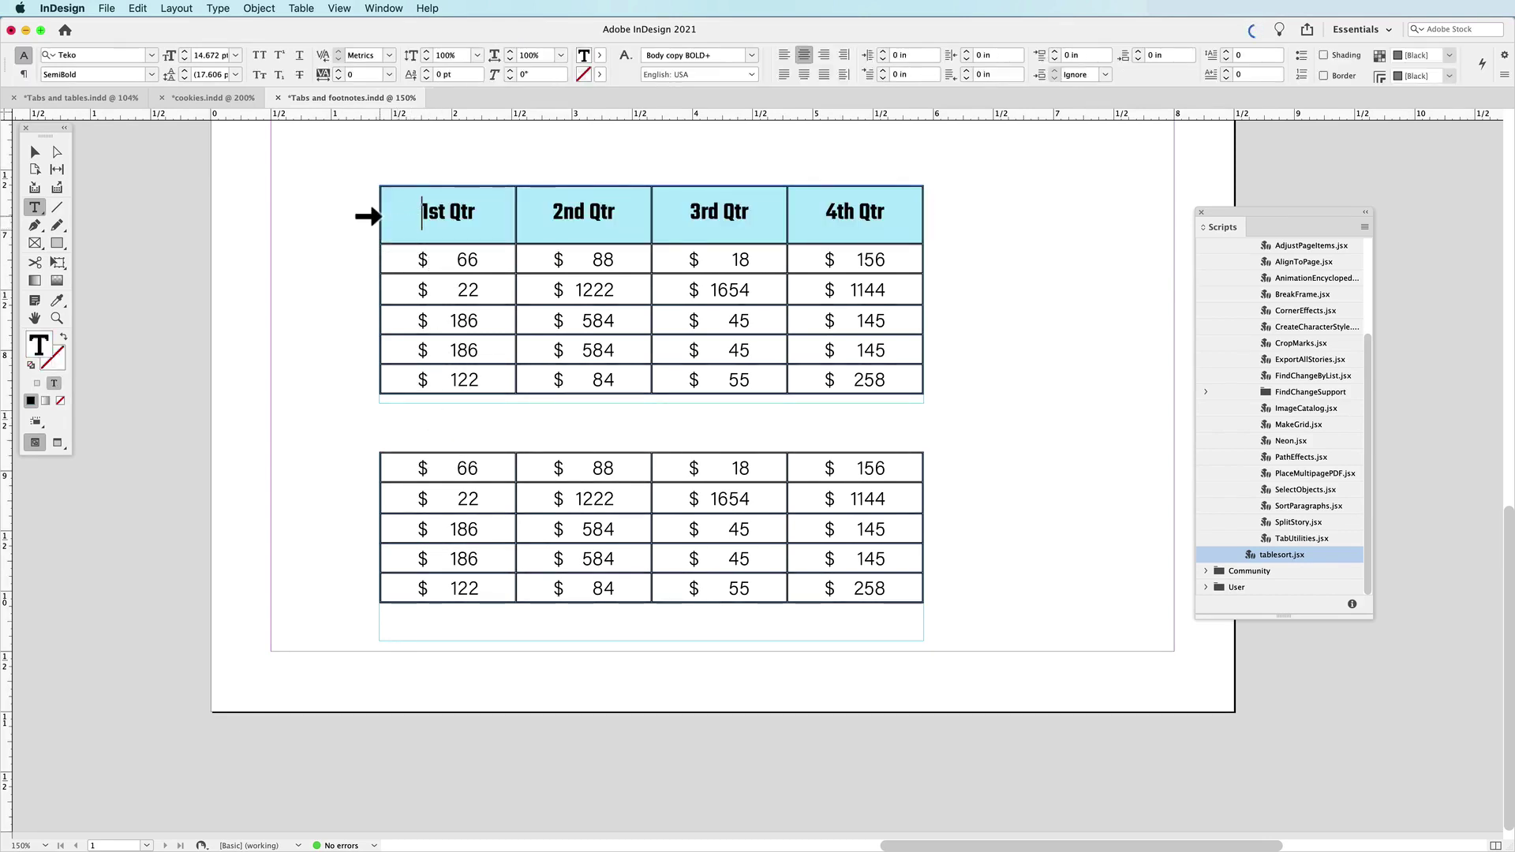
Check the Headers and Footers table options, which show zero header rows, and cancel.
click(367, 215)
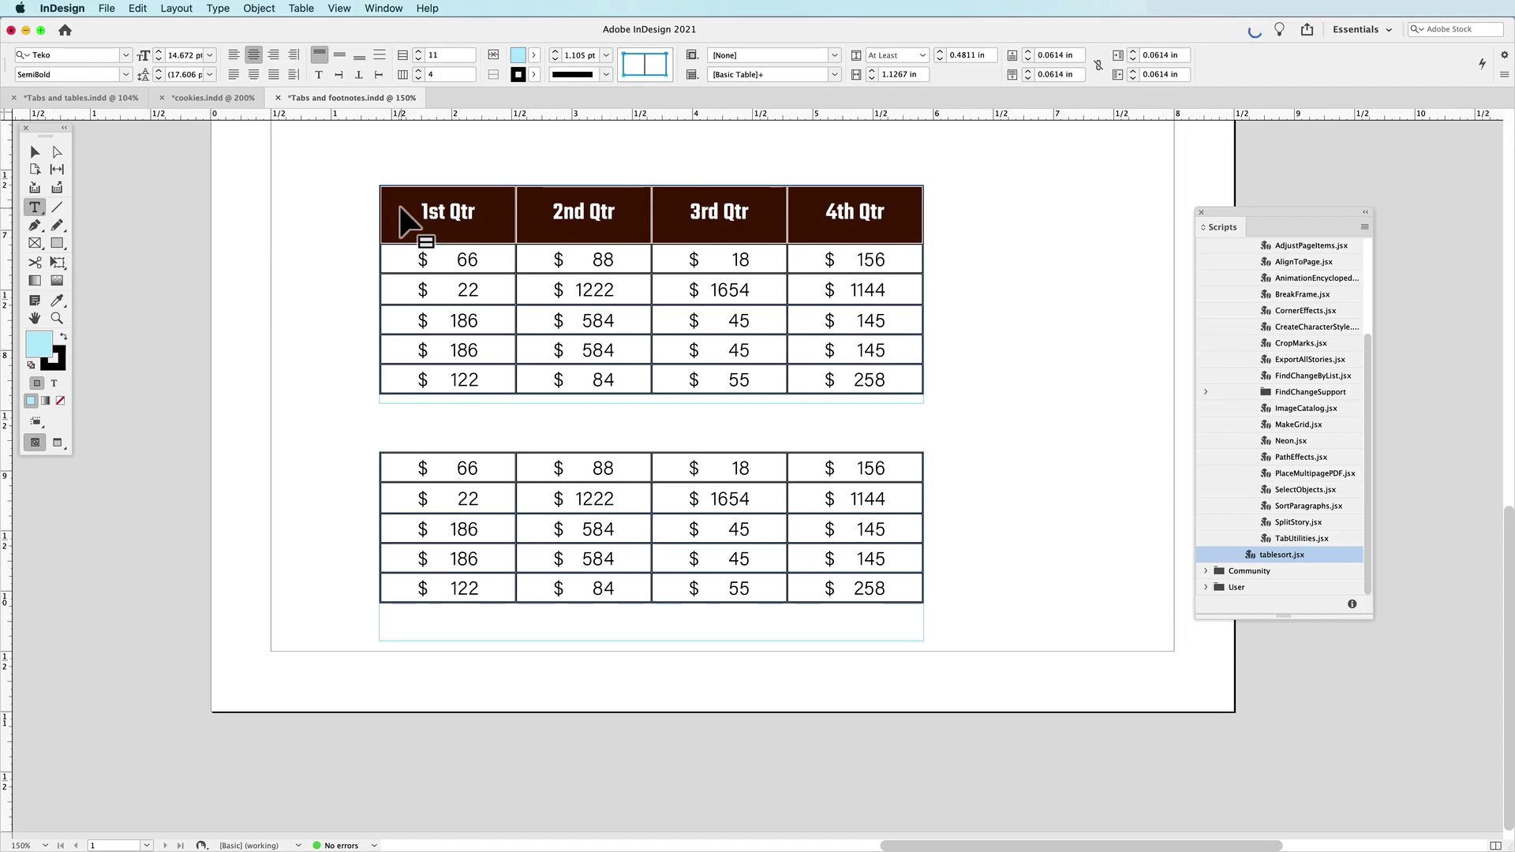
click(307, 6)
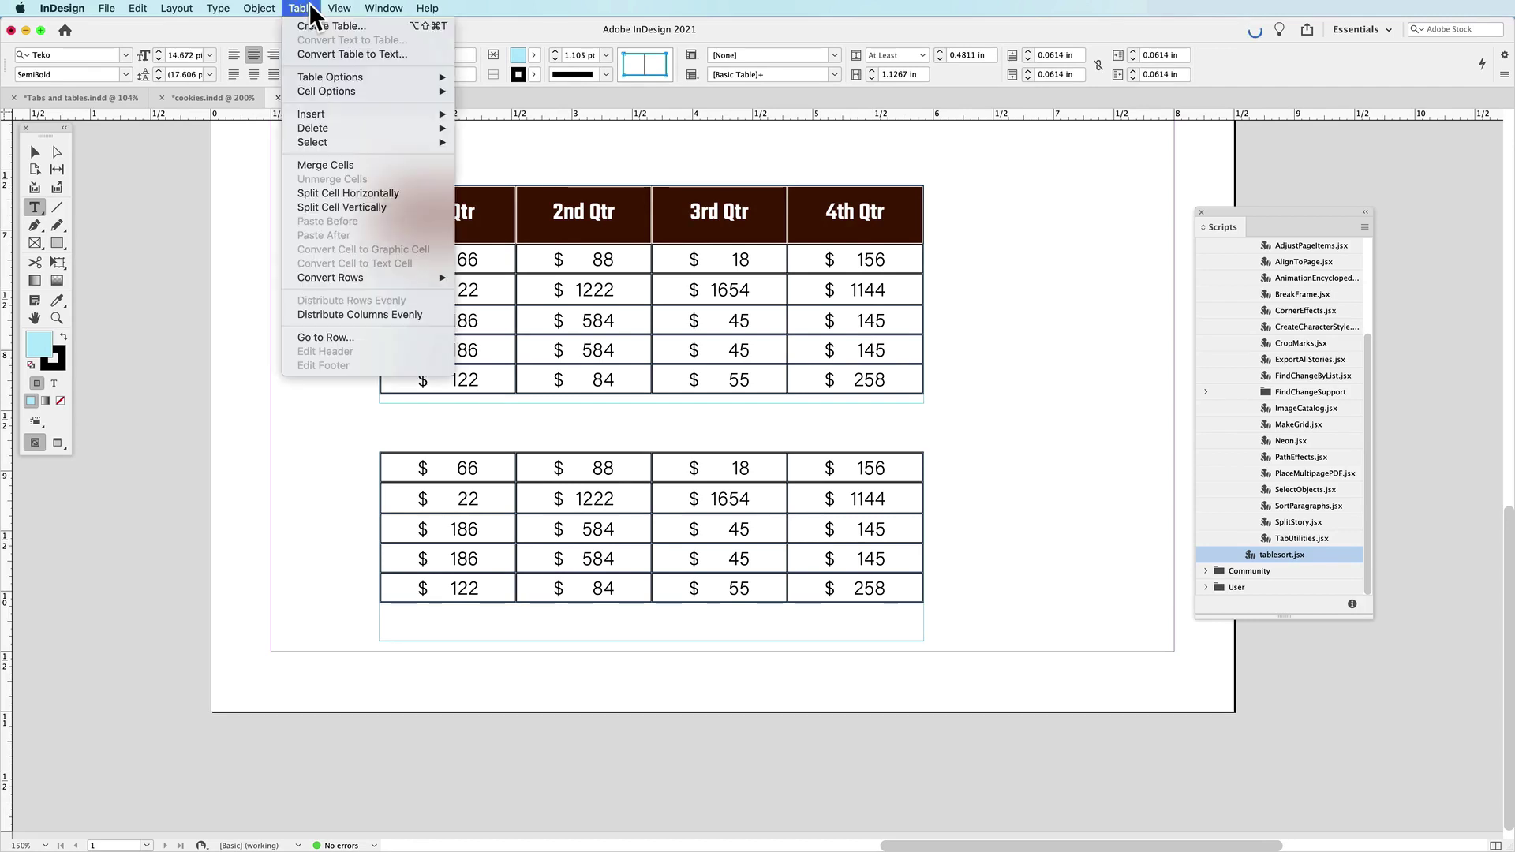
click(532, 133)
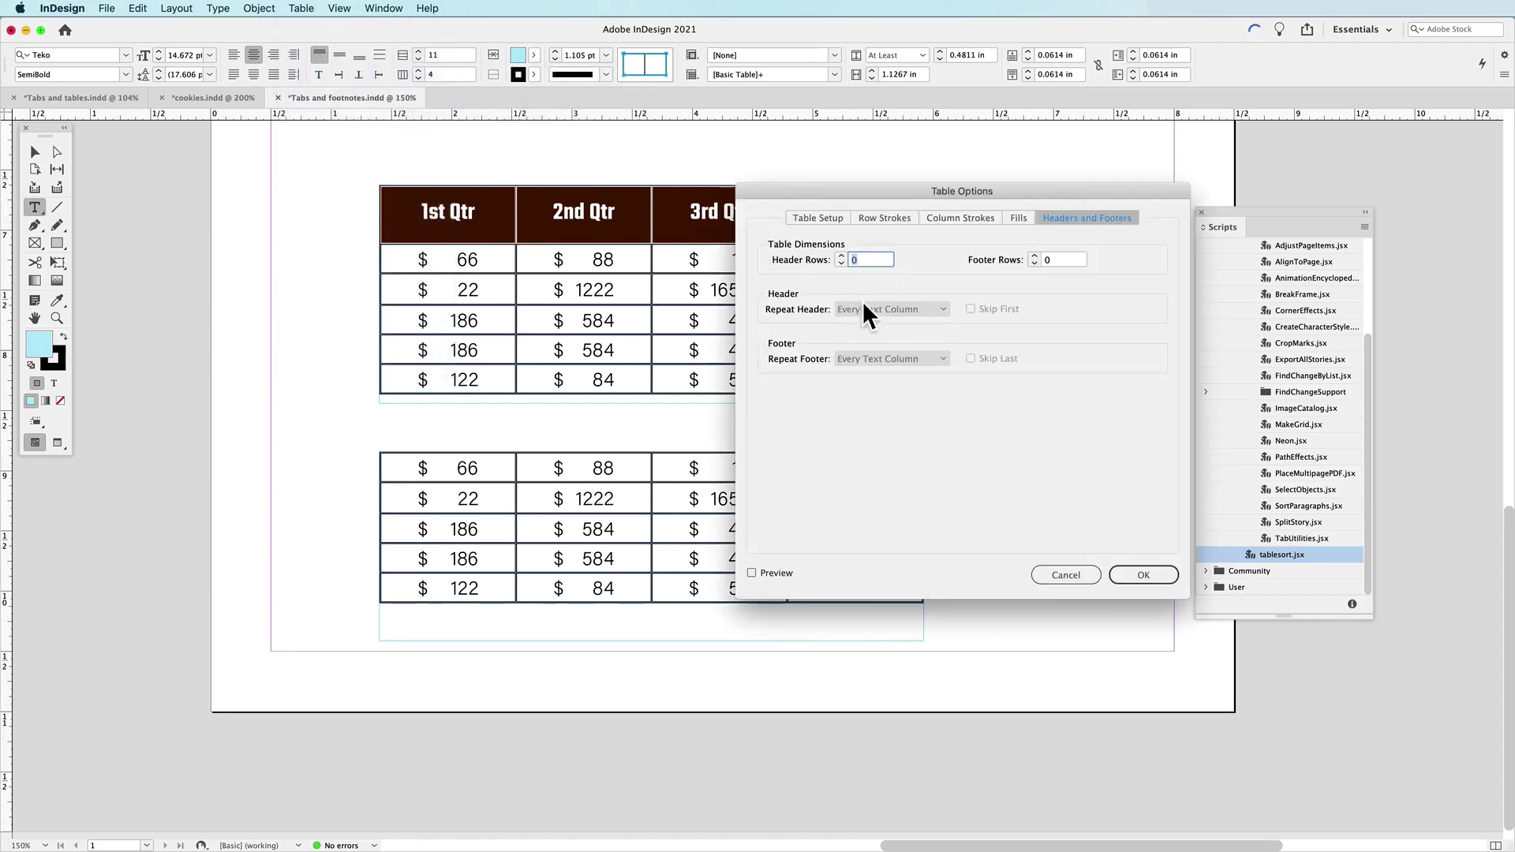
click(1059, 577)
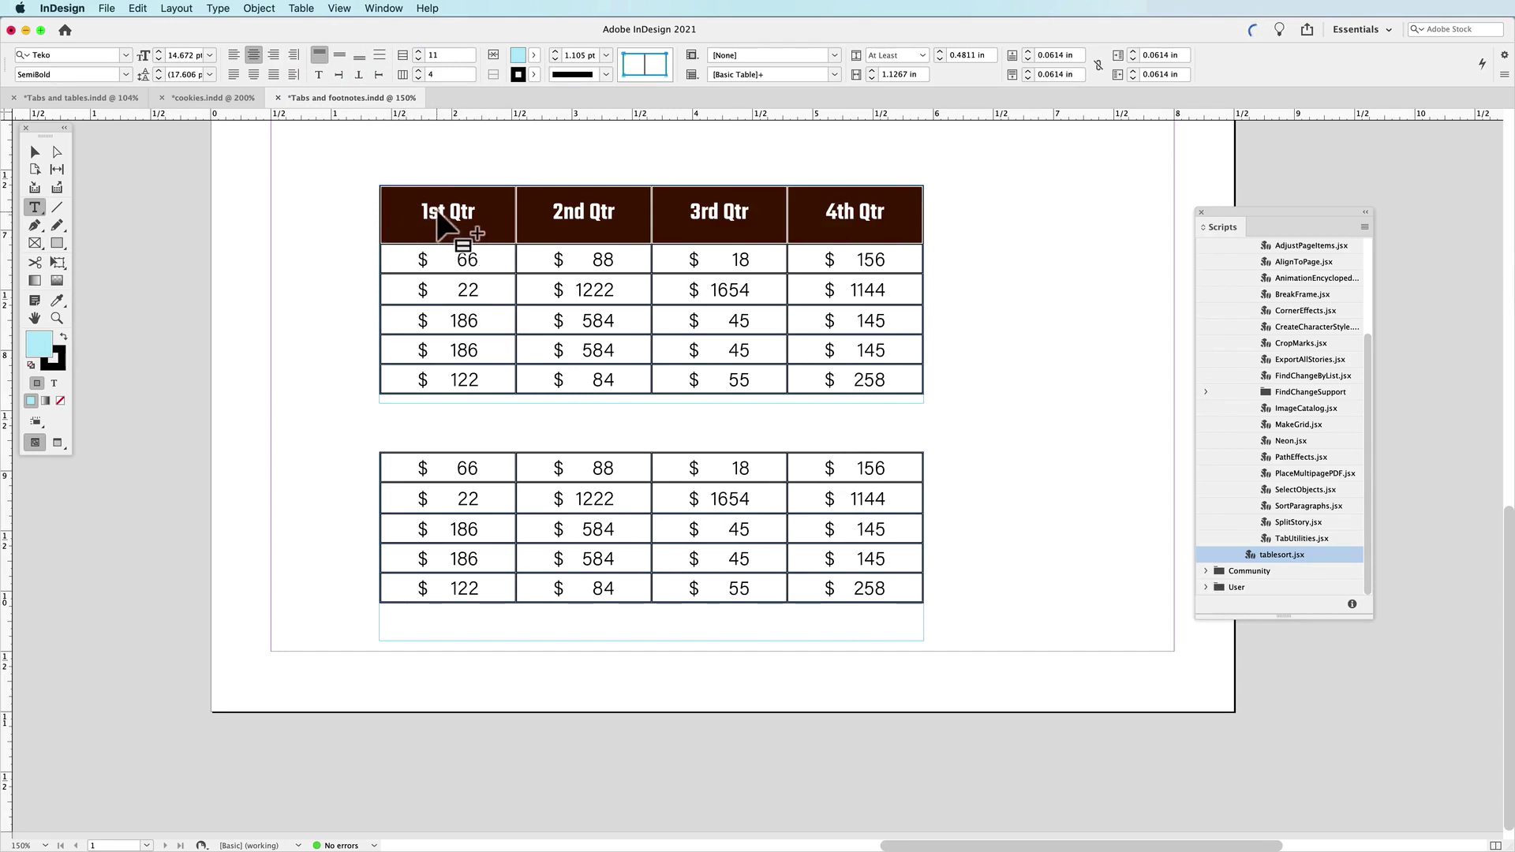
Add a duplicate heading row and type 'continued' on a new line after '1st Qtr'.
drag(450, 264, 446, 244)
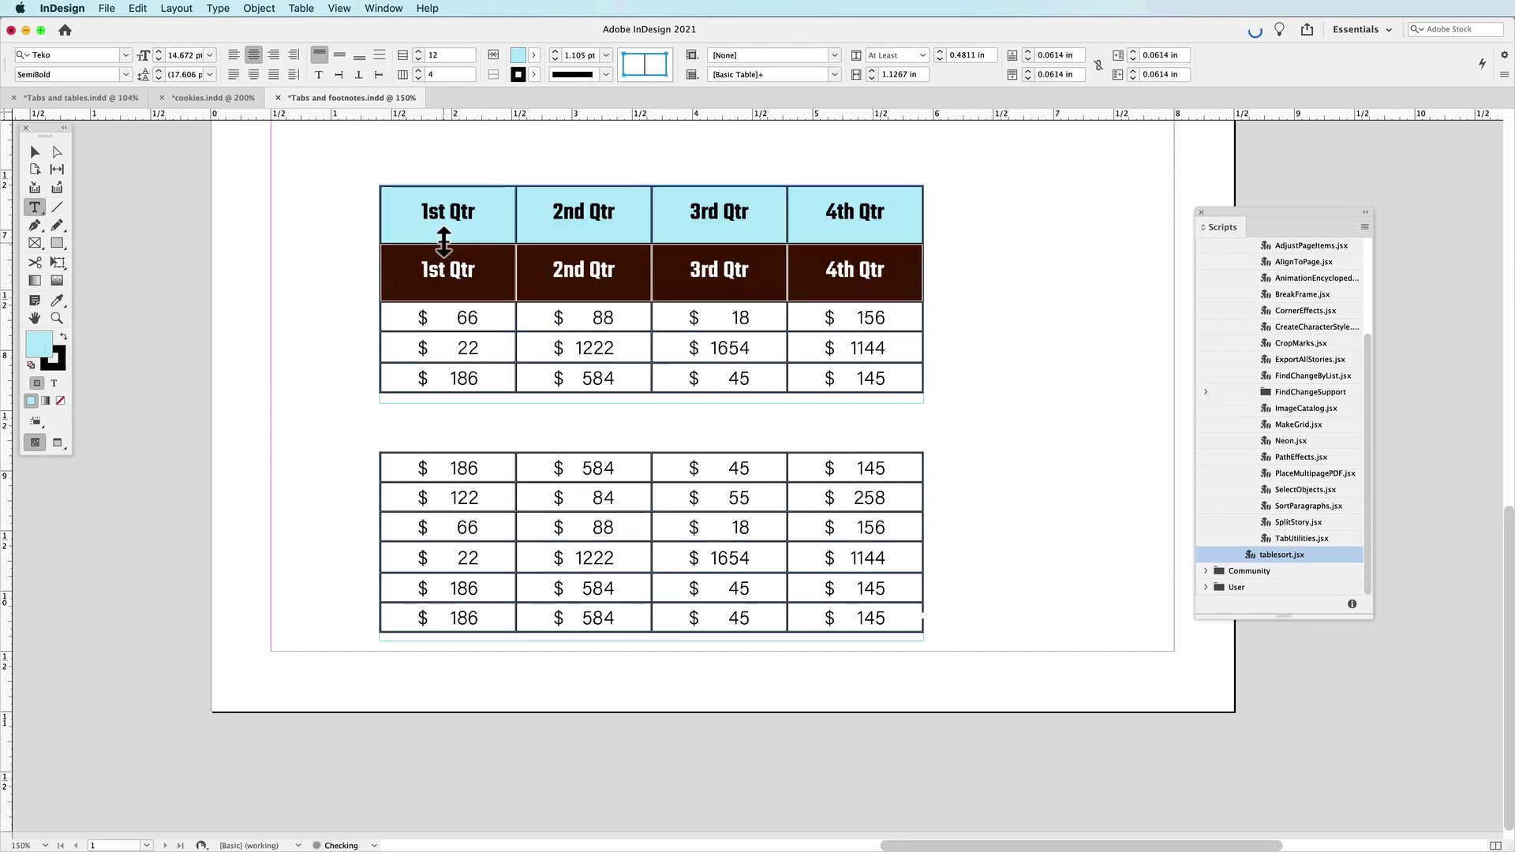
click(483, 272)
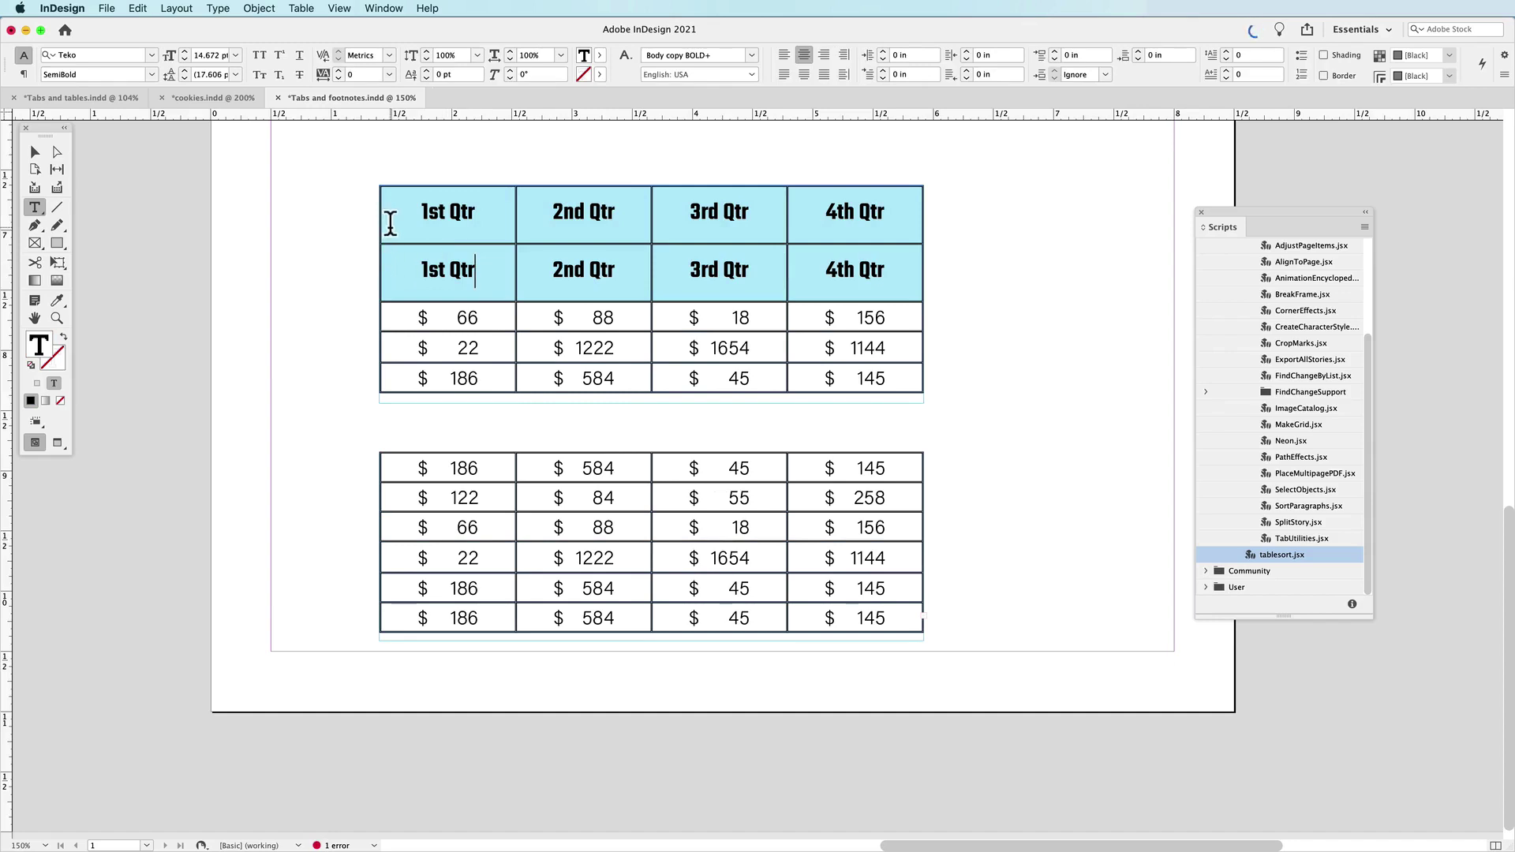
click(497, 210)
key(Return)
text(Con)
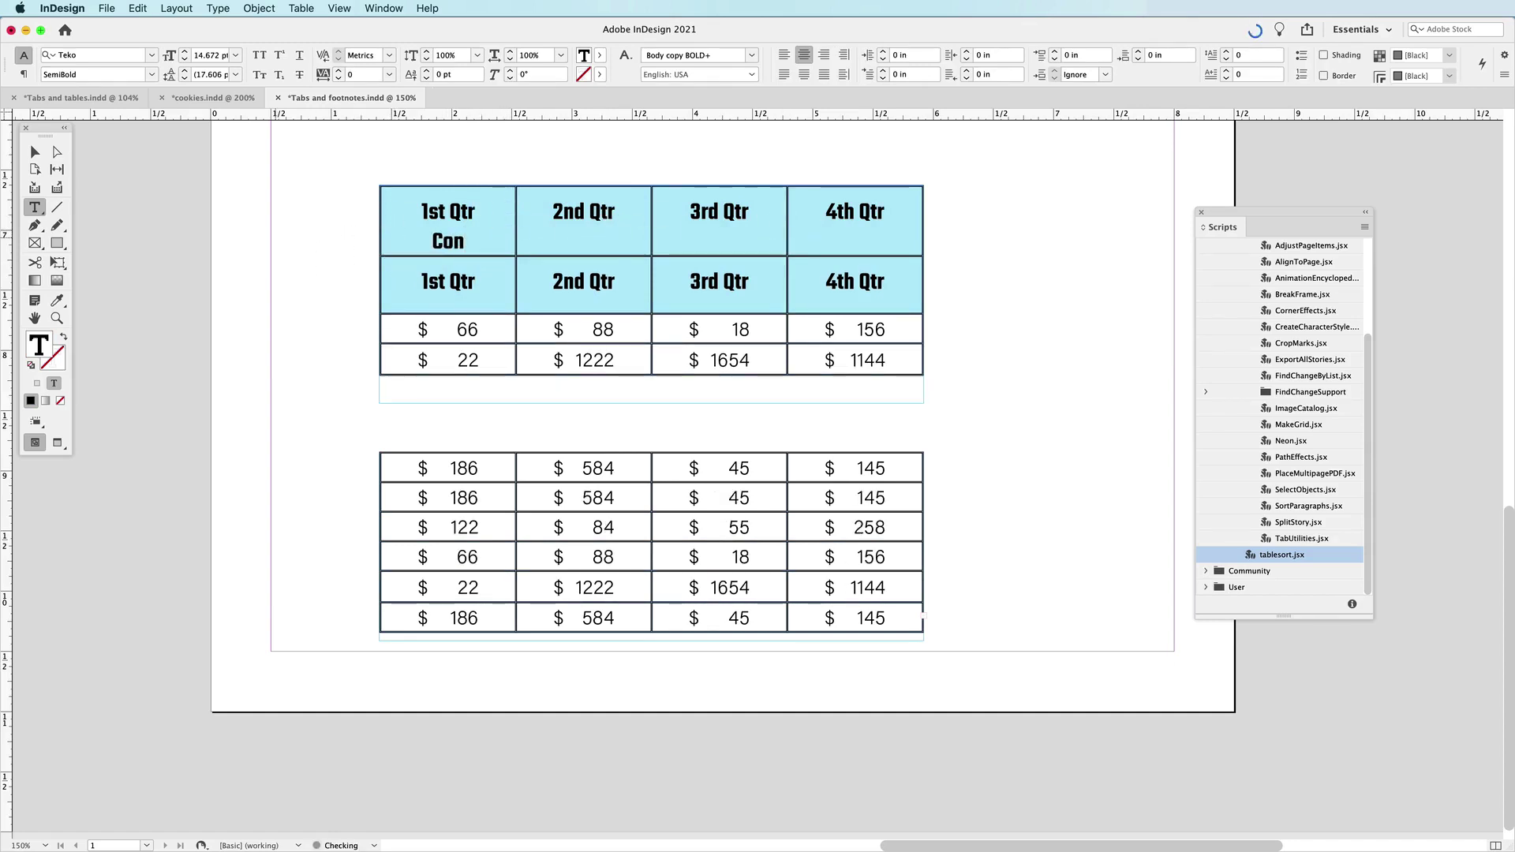
key(BackSpace)
key(BackSpace)
key(BackSpace)
text(continued)
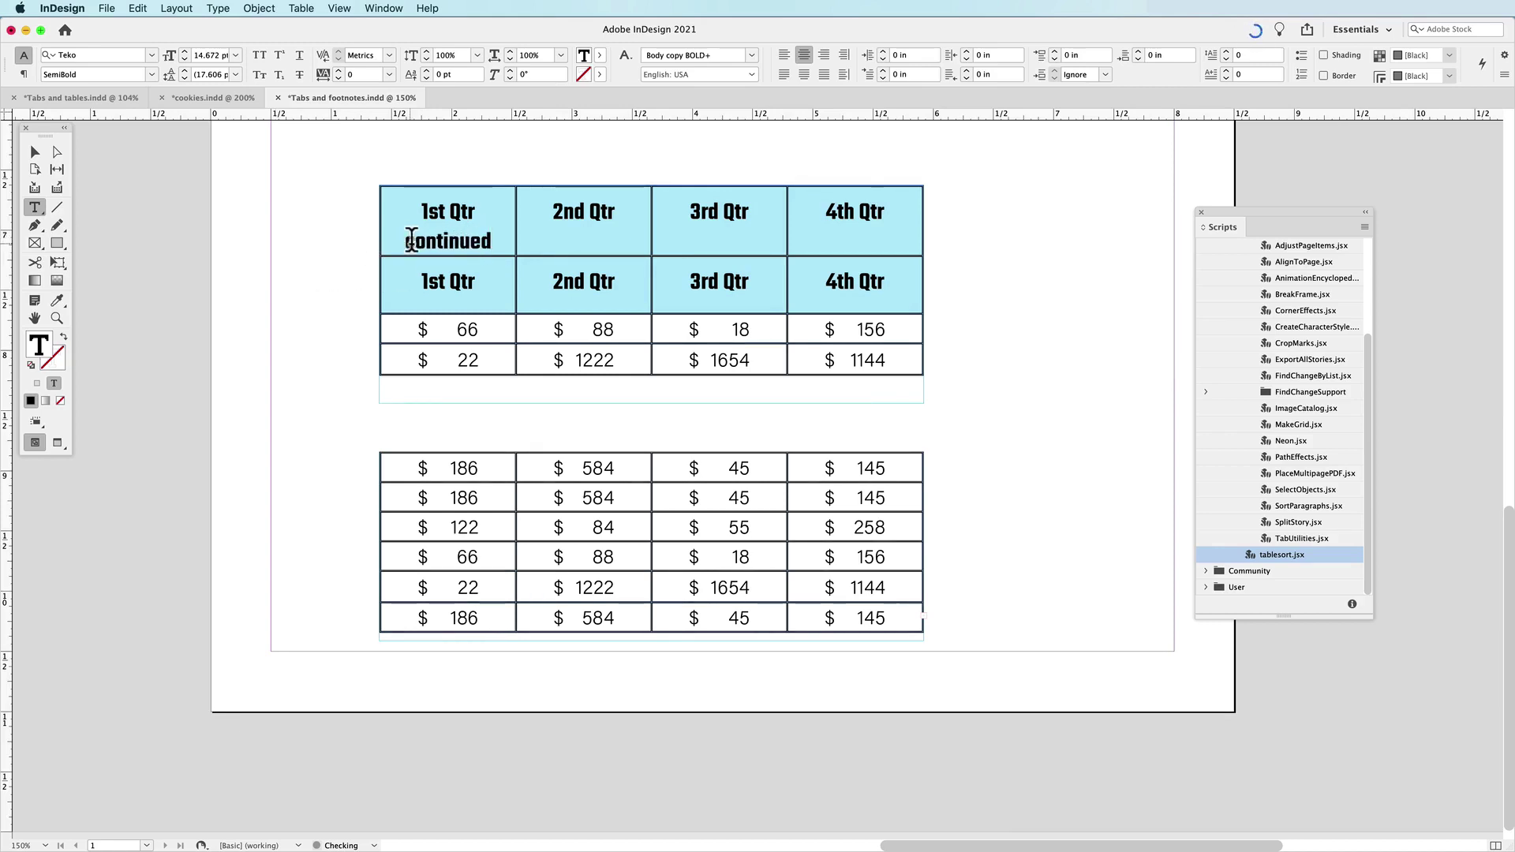
Reduce the point size of 'continued' in the top 1st Qtr header cell.
double_click(419, 236)
key(super+shift+comma)
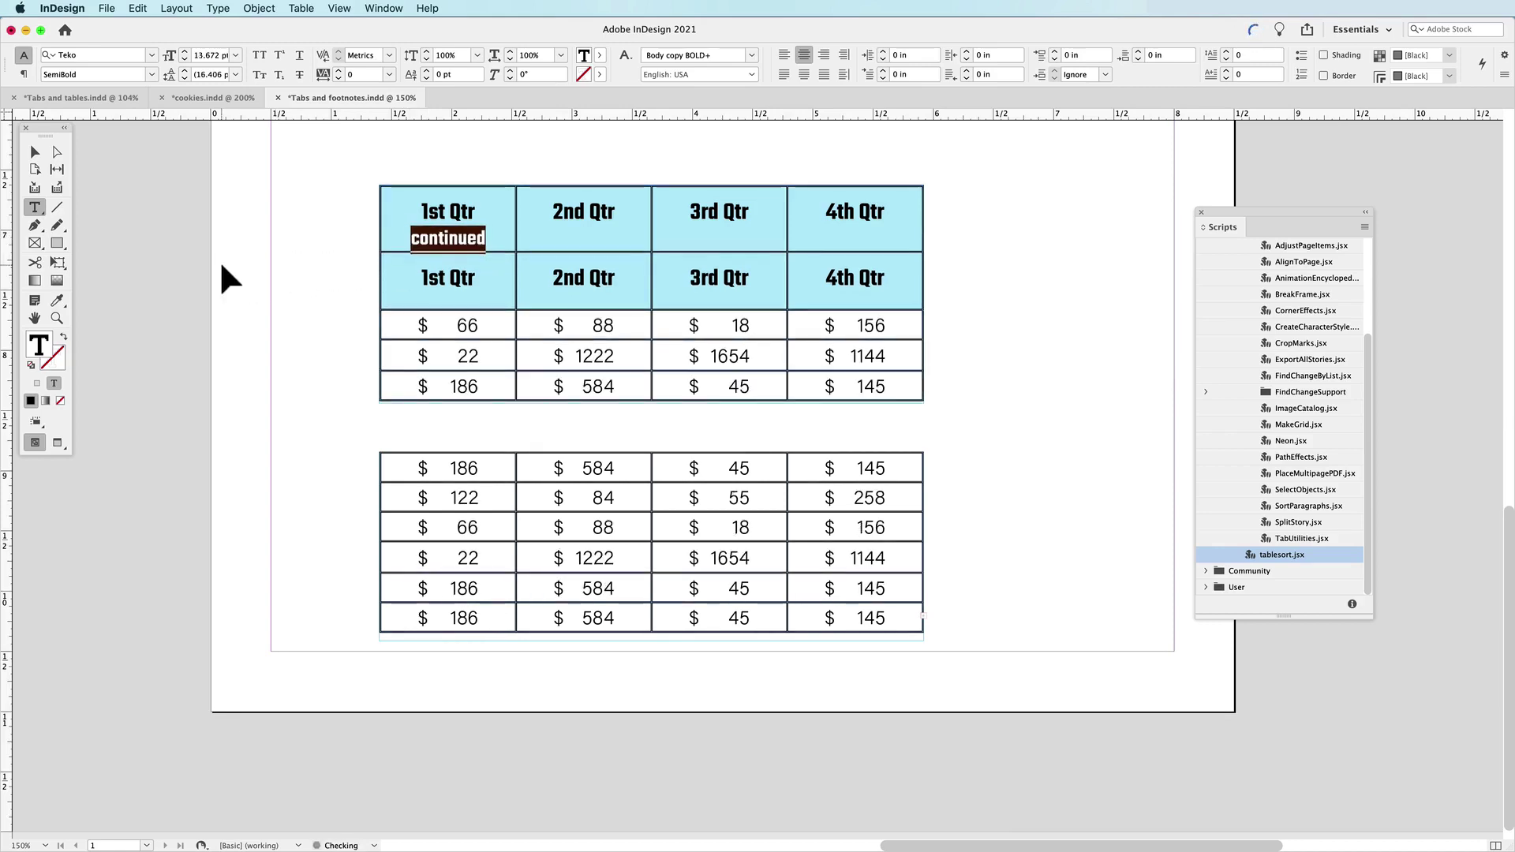
key(super+shift+comma)
key(super+a)
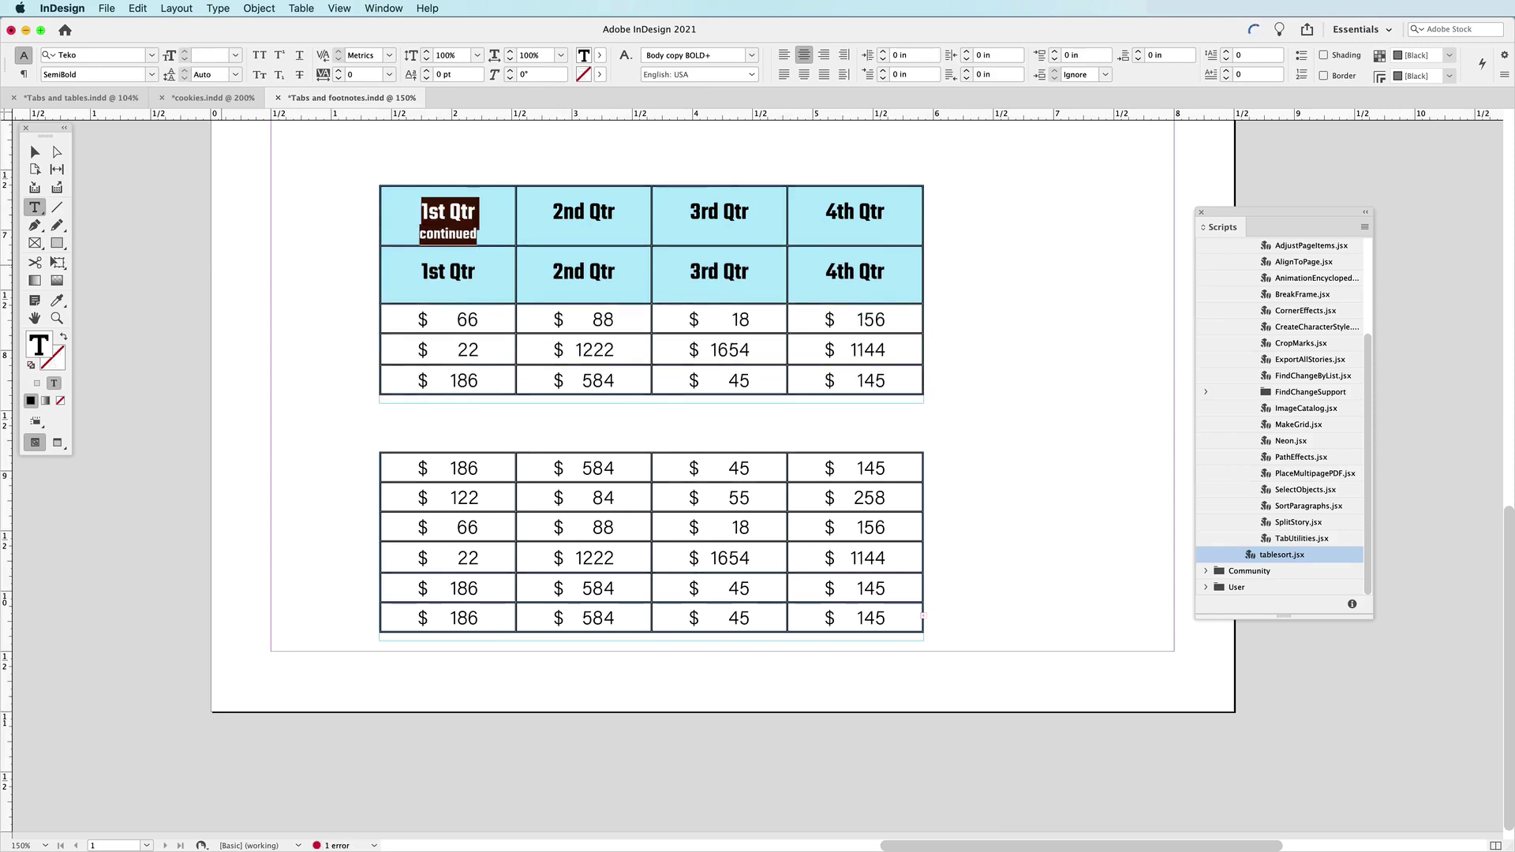
click(459, 257)
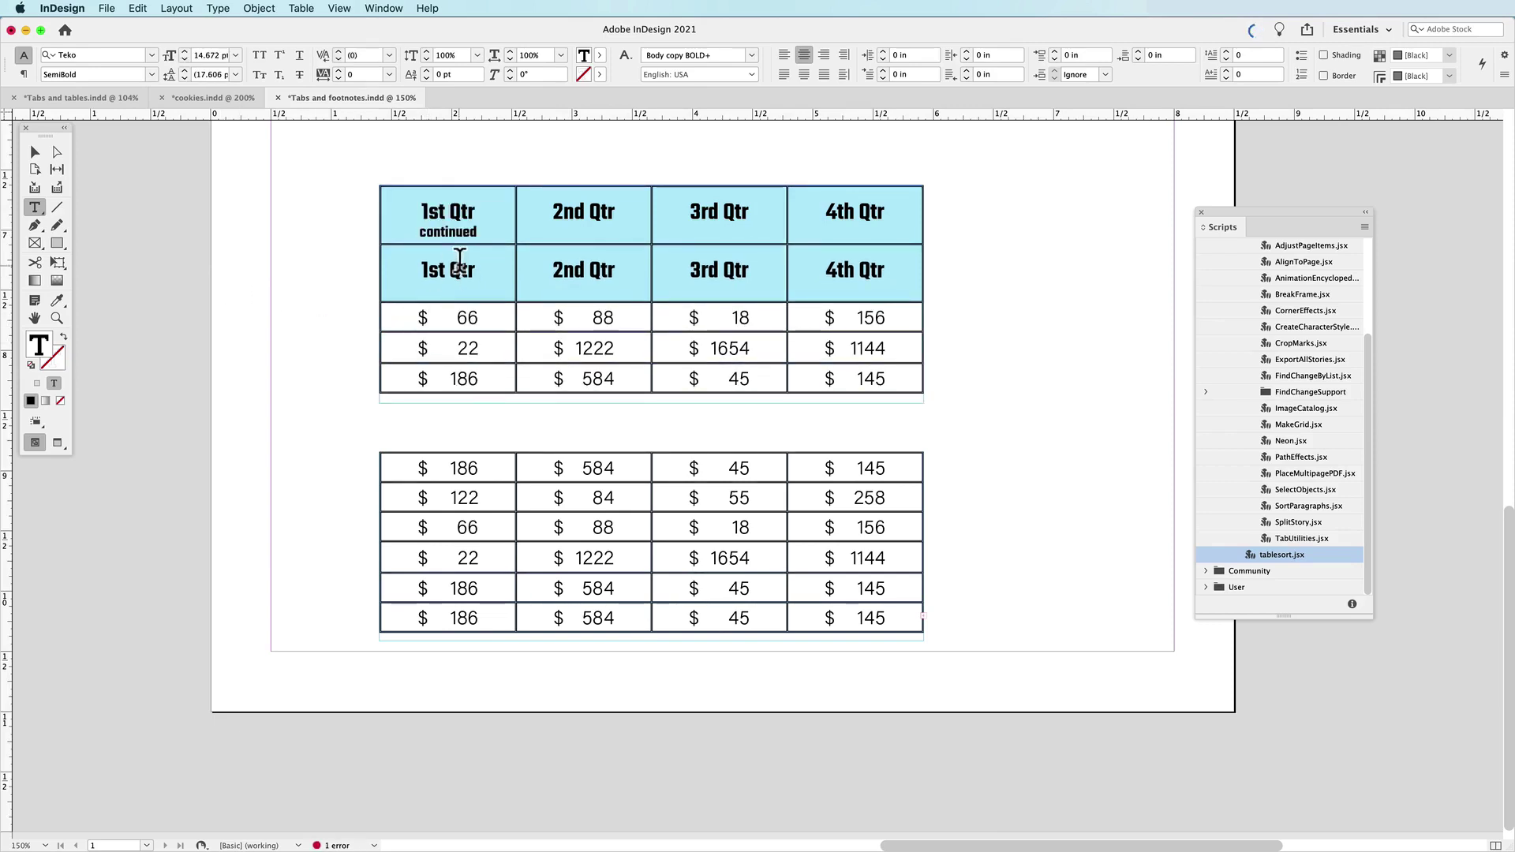
drag(483, 213, 421, 211)
click(536, 229)
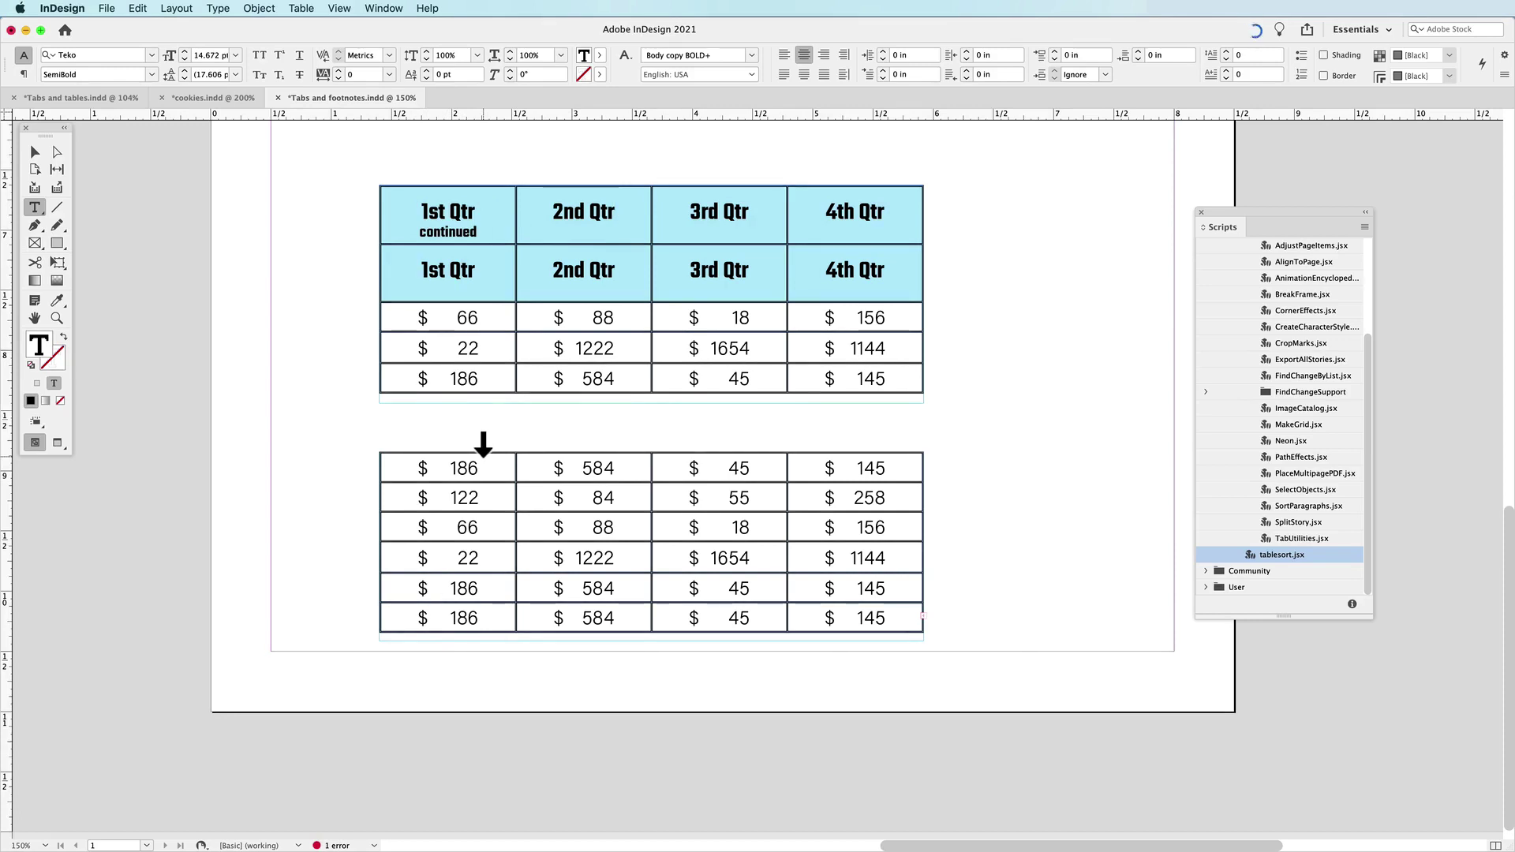
Convert the top '1st Qtr continued' row into a header row.
click(371, 214)
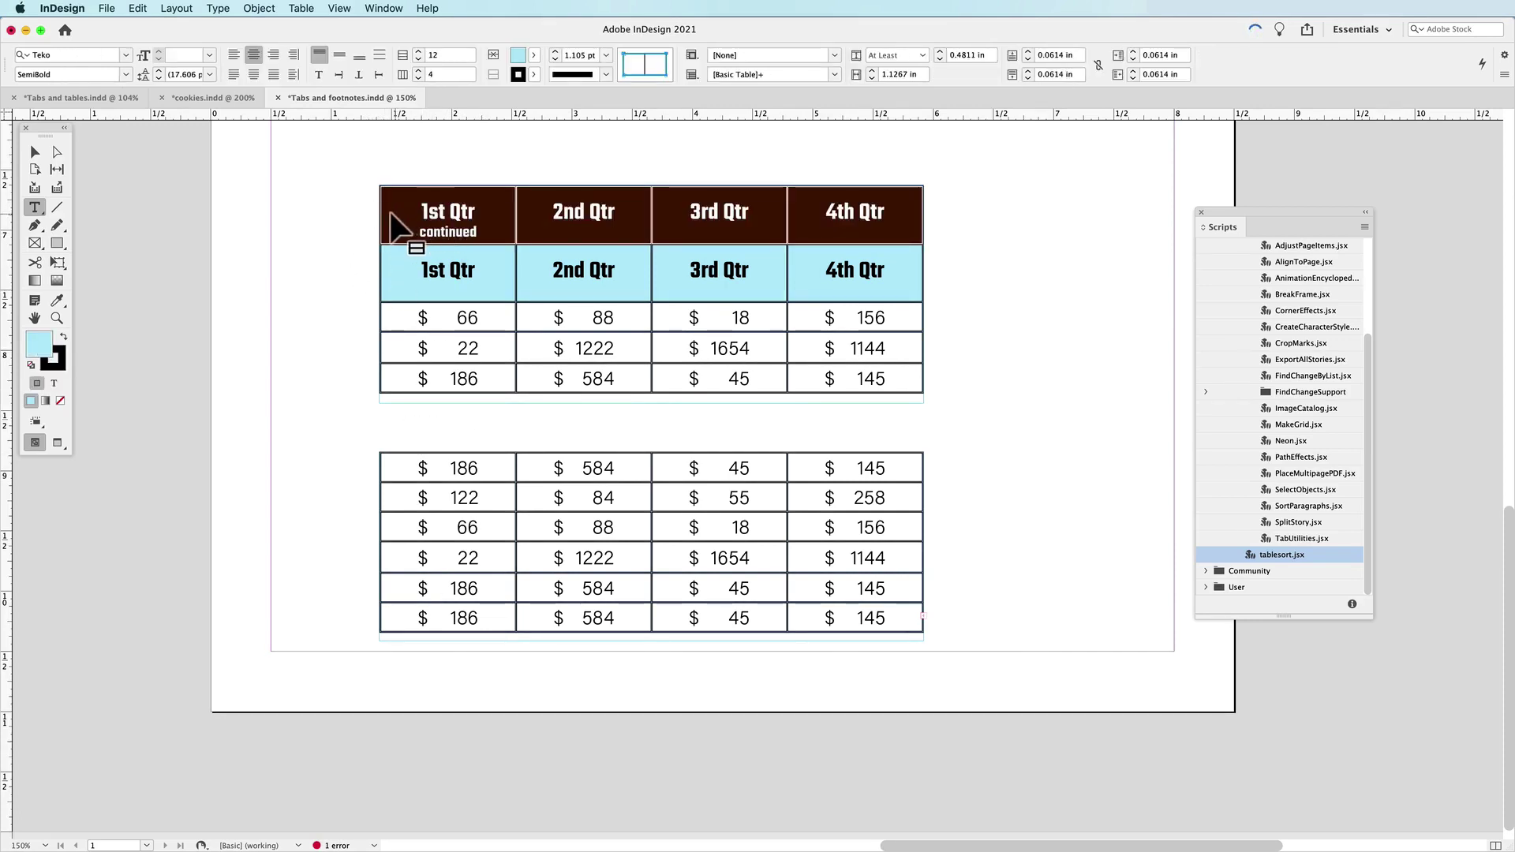
right_click(396, 216)
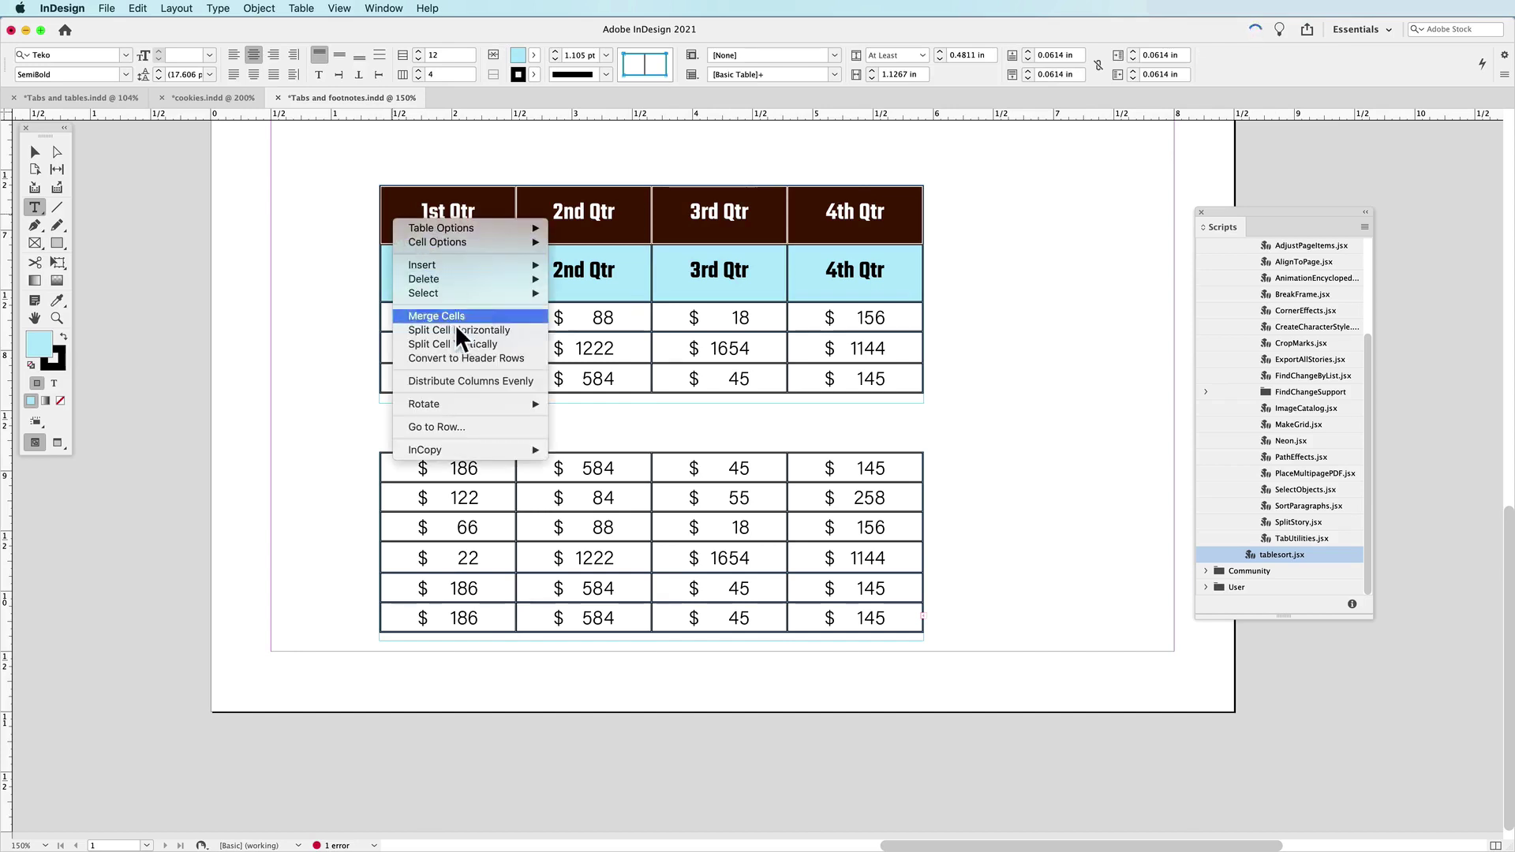
click(462, 362)
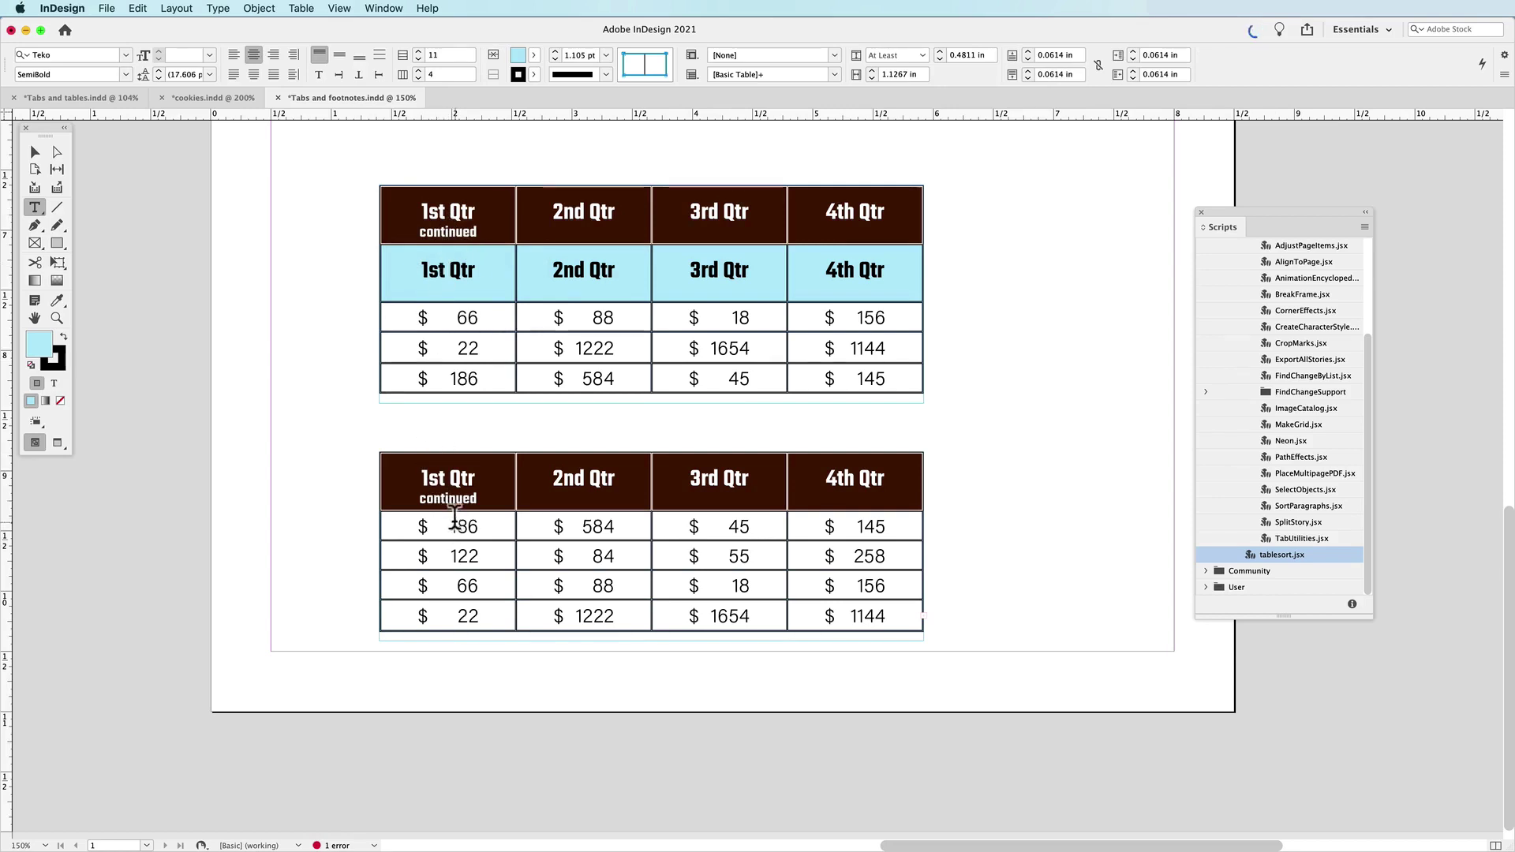
click(36, 155)
click(35, 154)
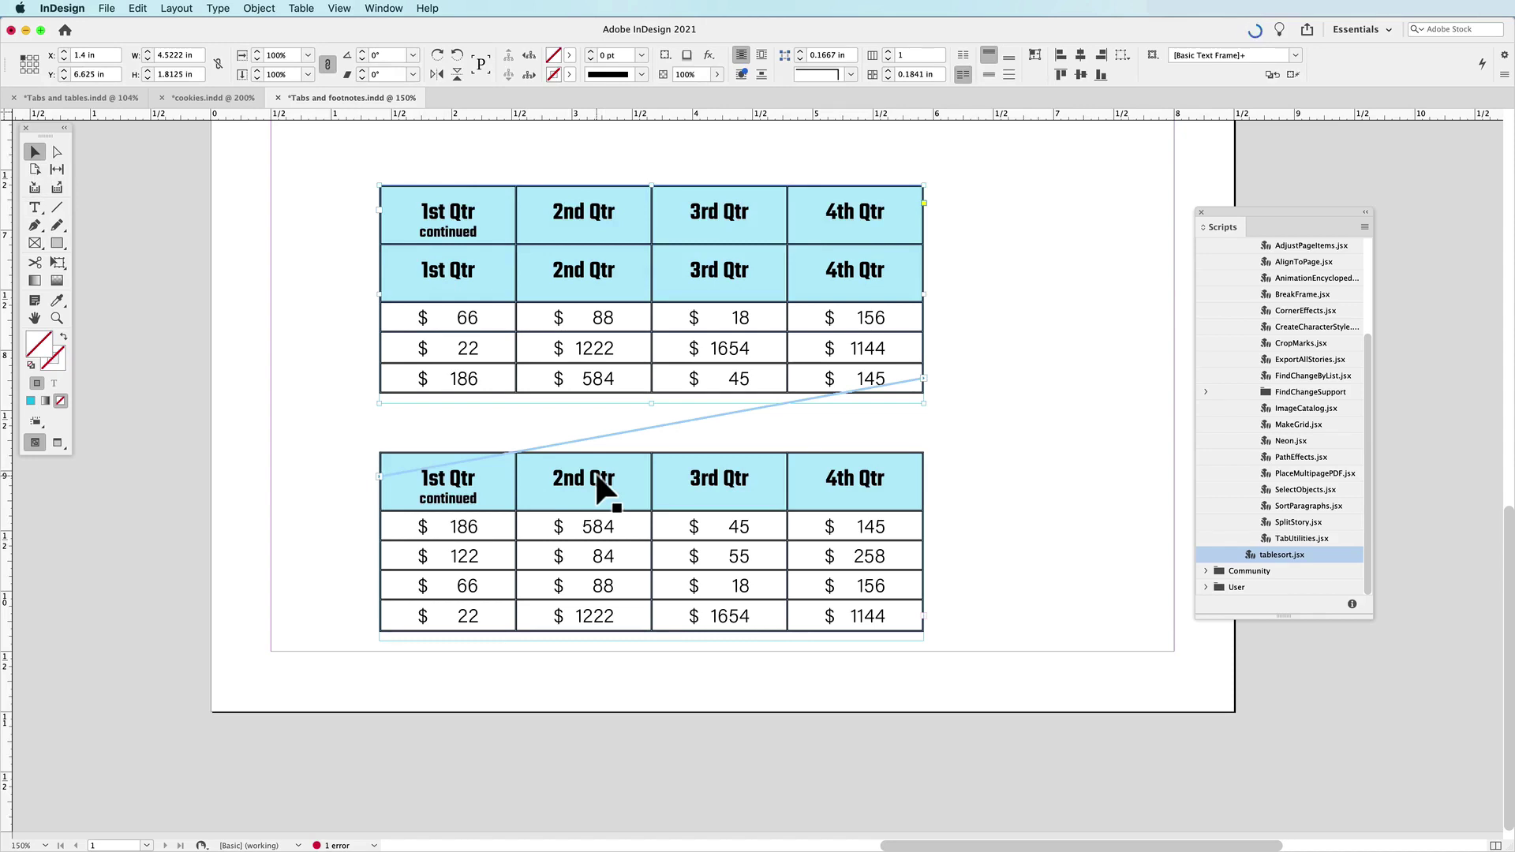
Set the header row to repeat every text column with Skip First checked.
double_click(436, 213)
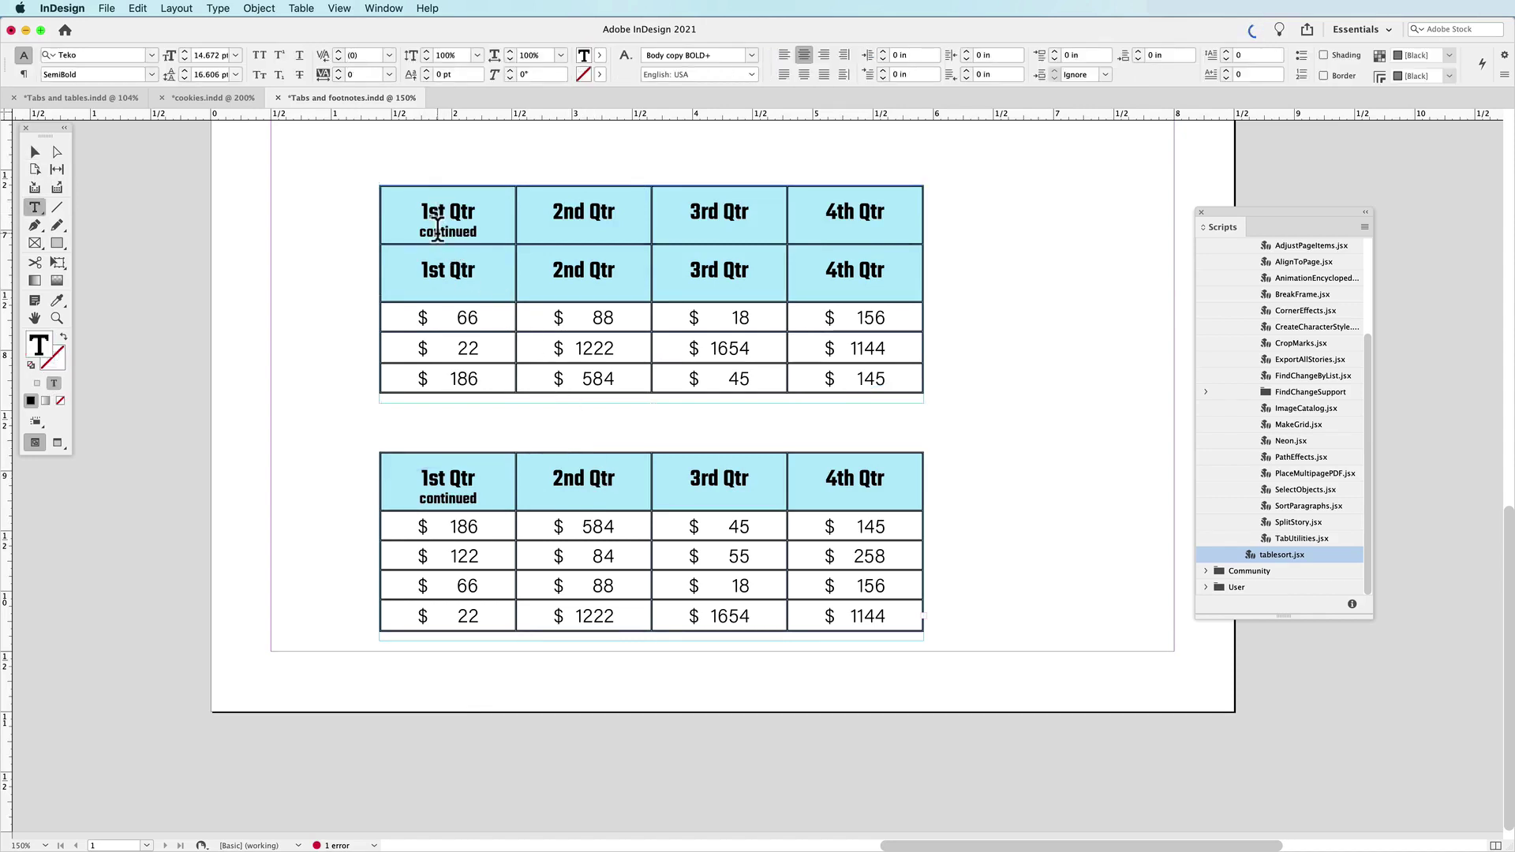
click(367, 198)
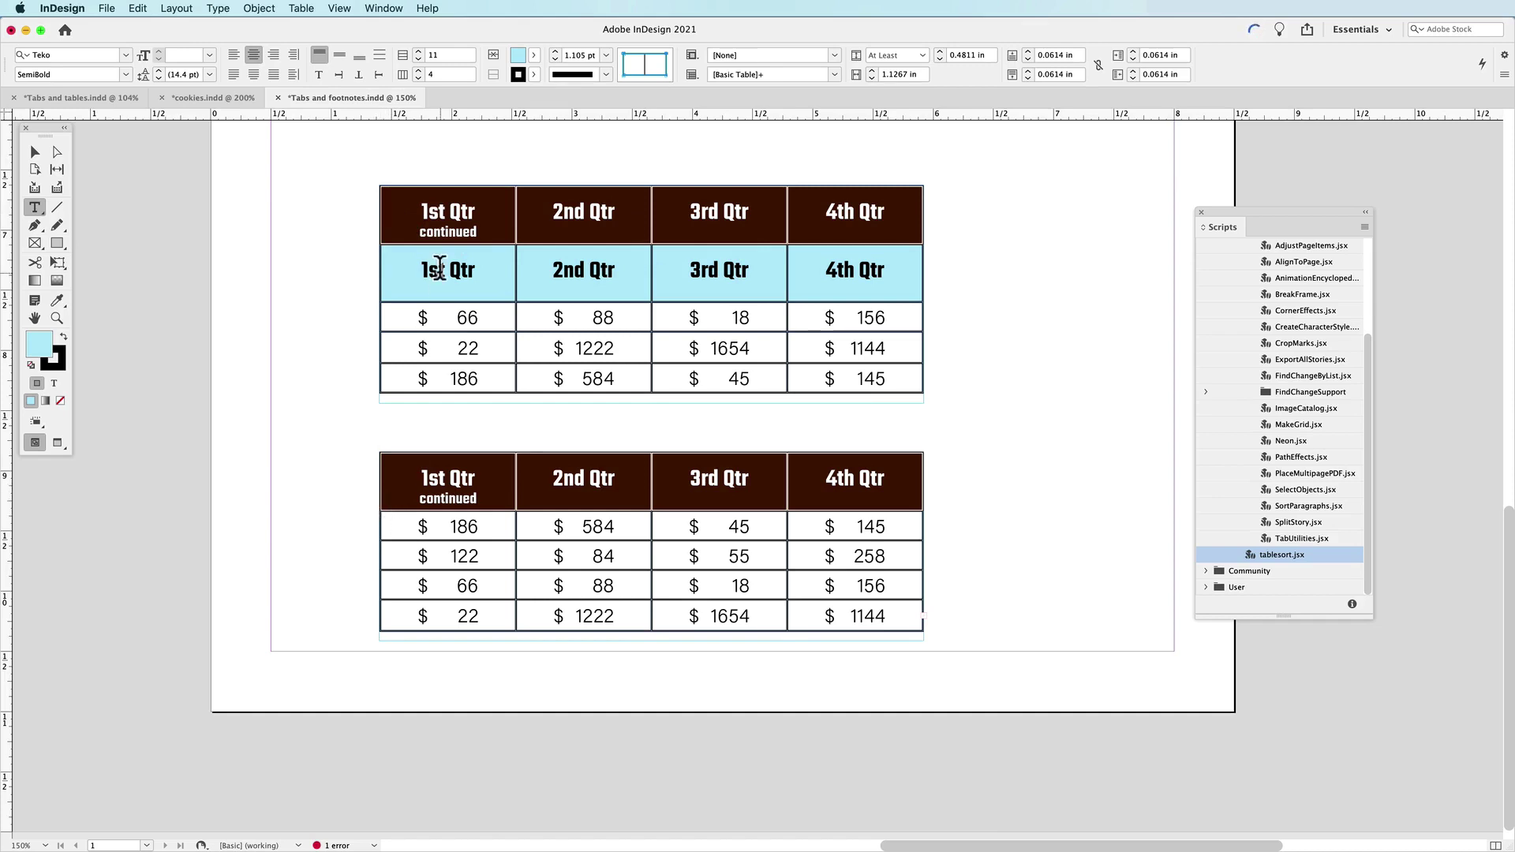
right_click(445, 208)
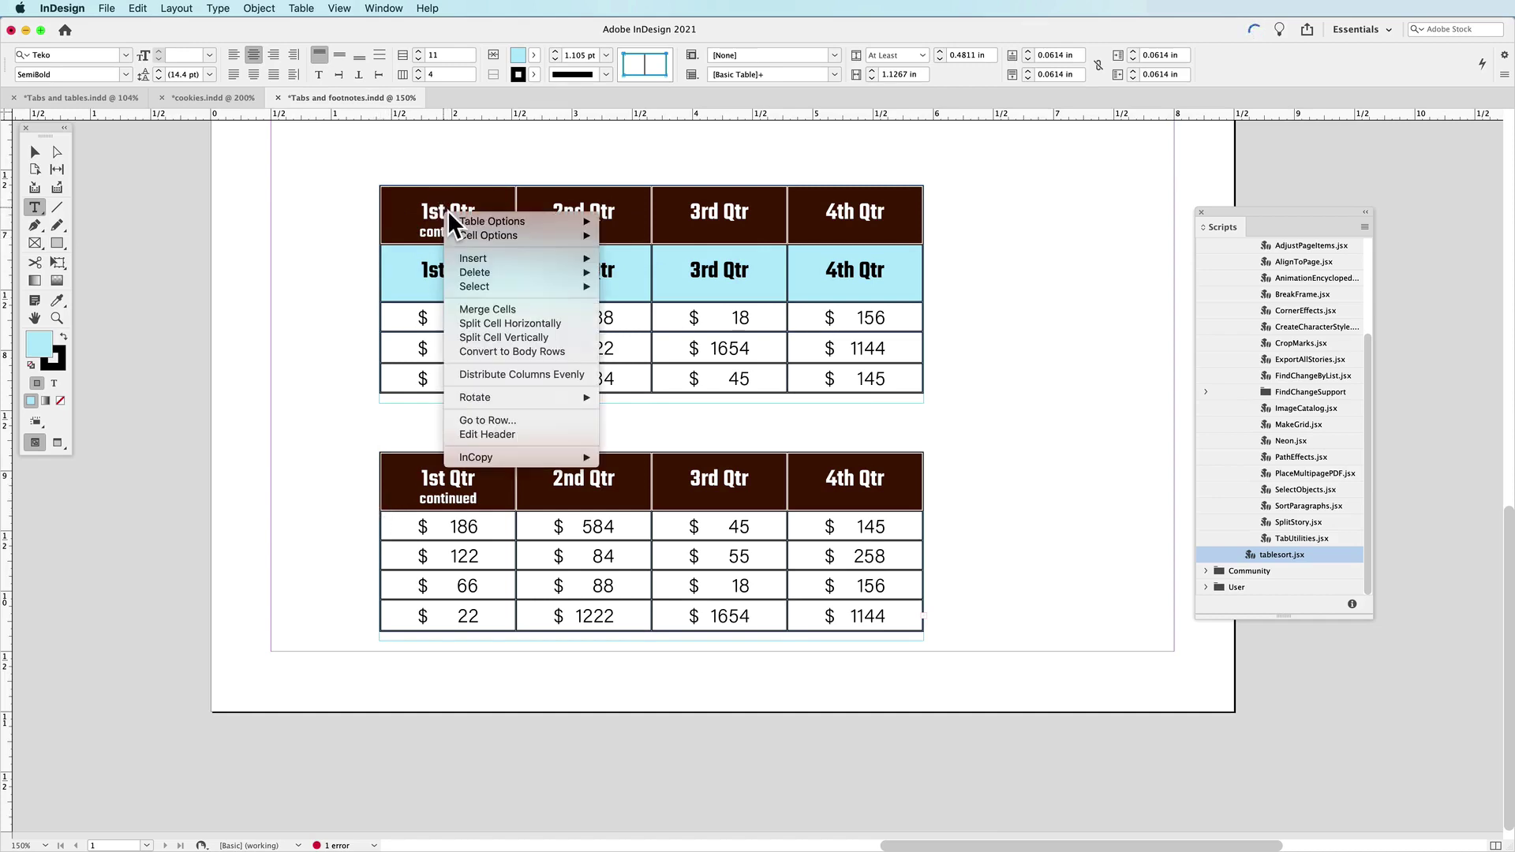
mouse_move(477, 225)
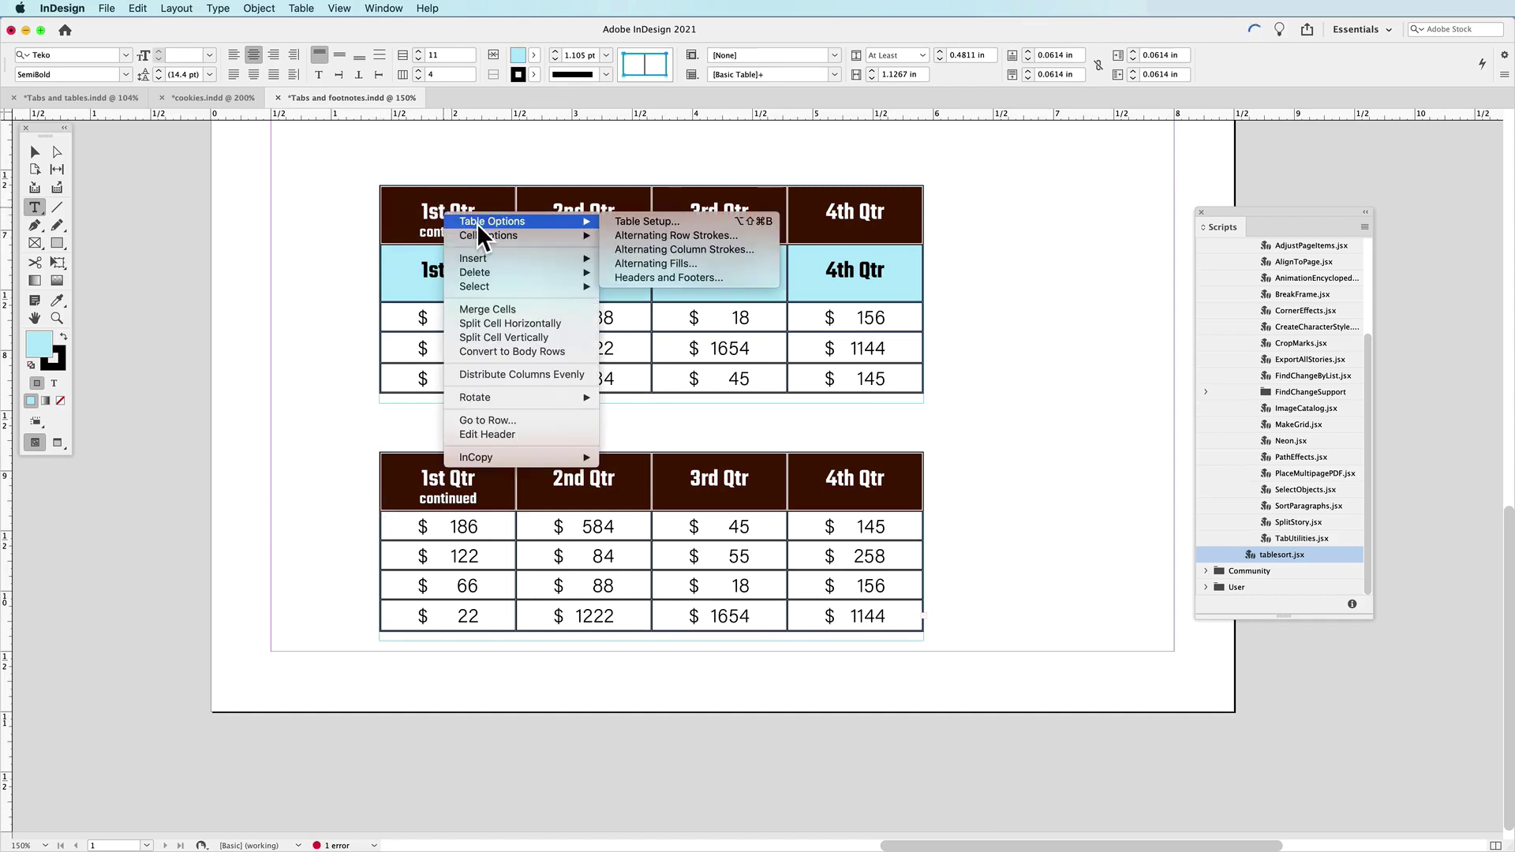
click(652, 278)
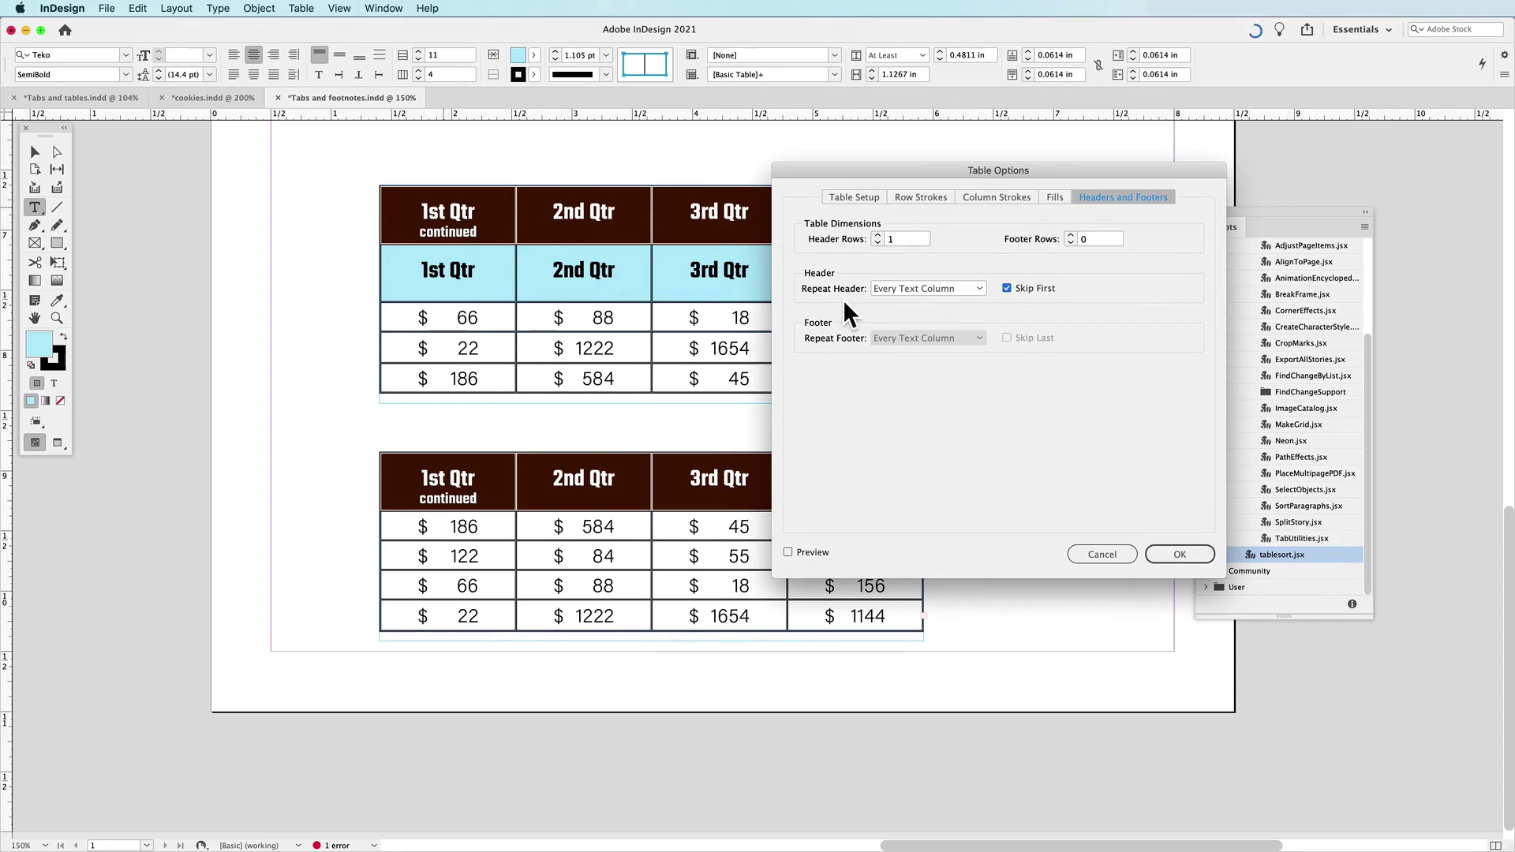
click(1182, 552)
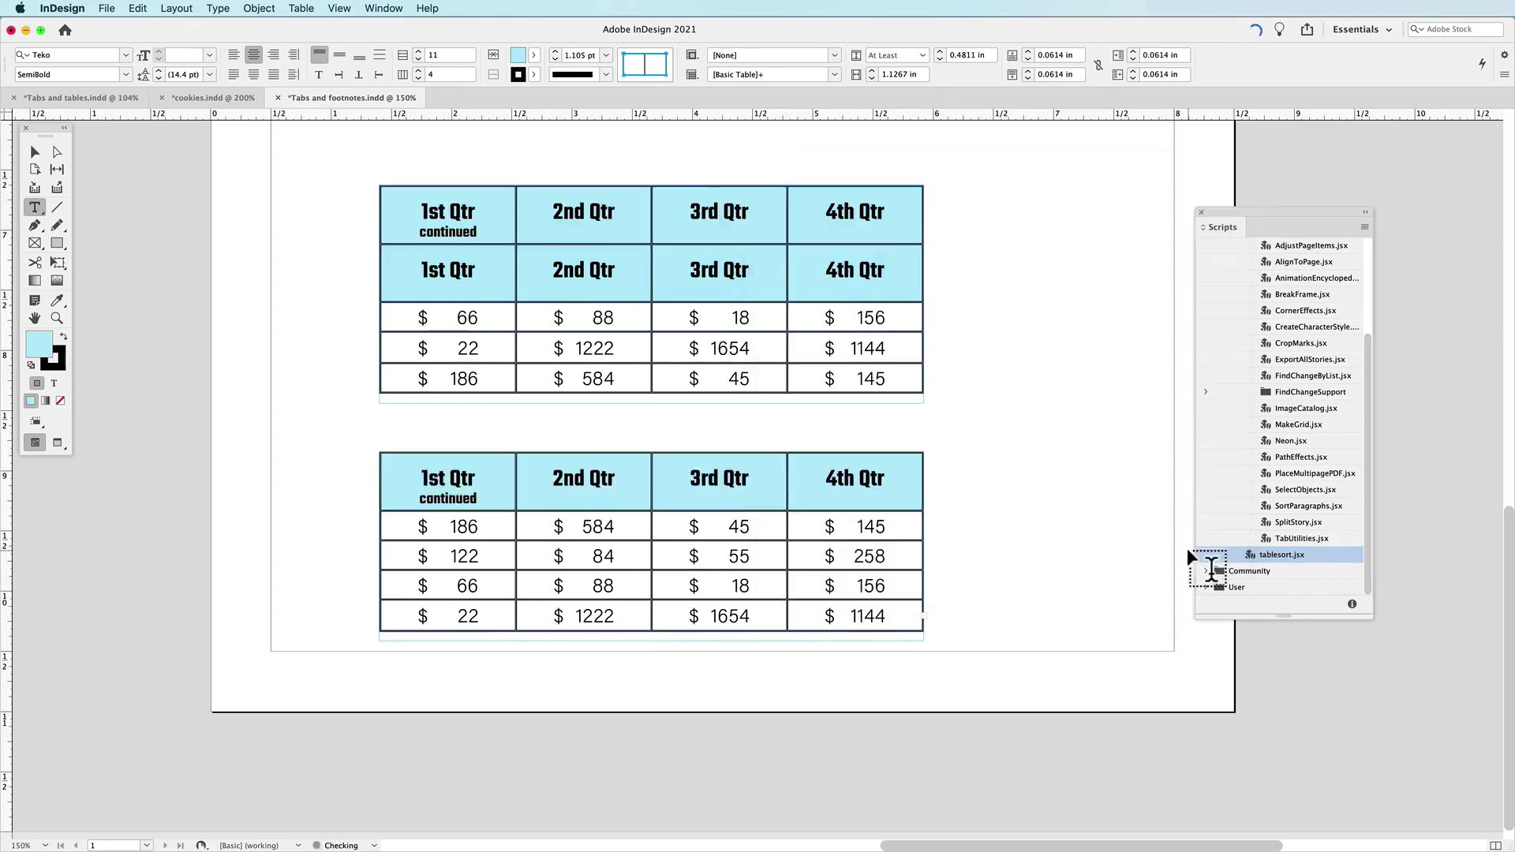
Nudge both table frames left so they align at X 1.34 in.
click(35, 154)
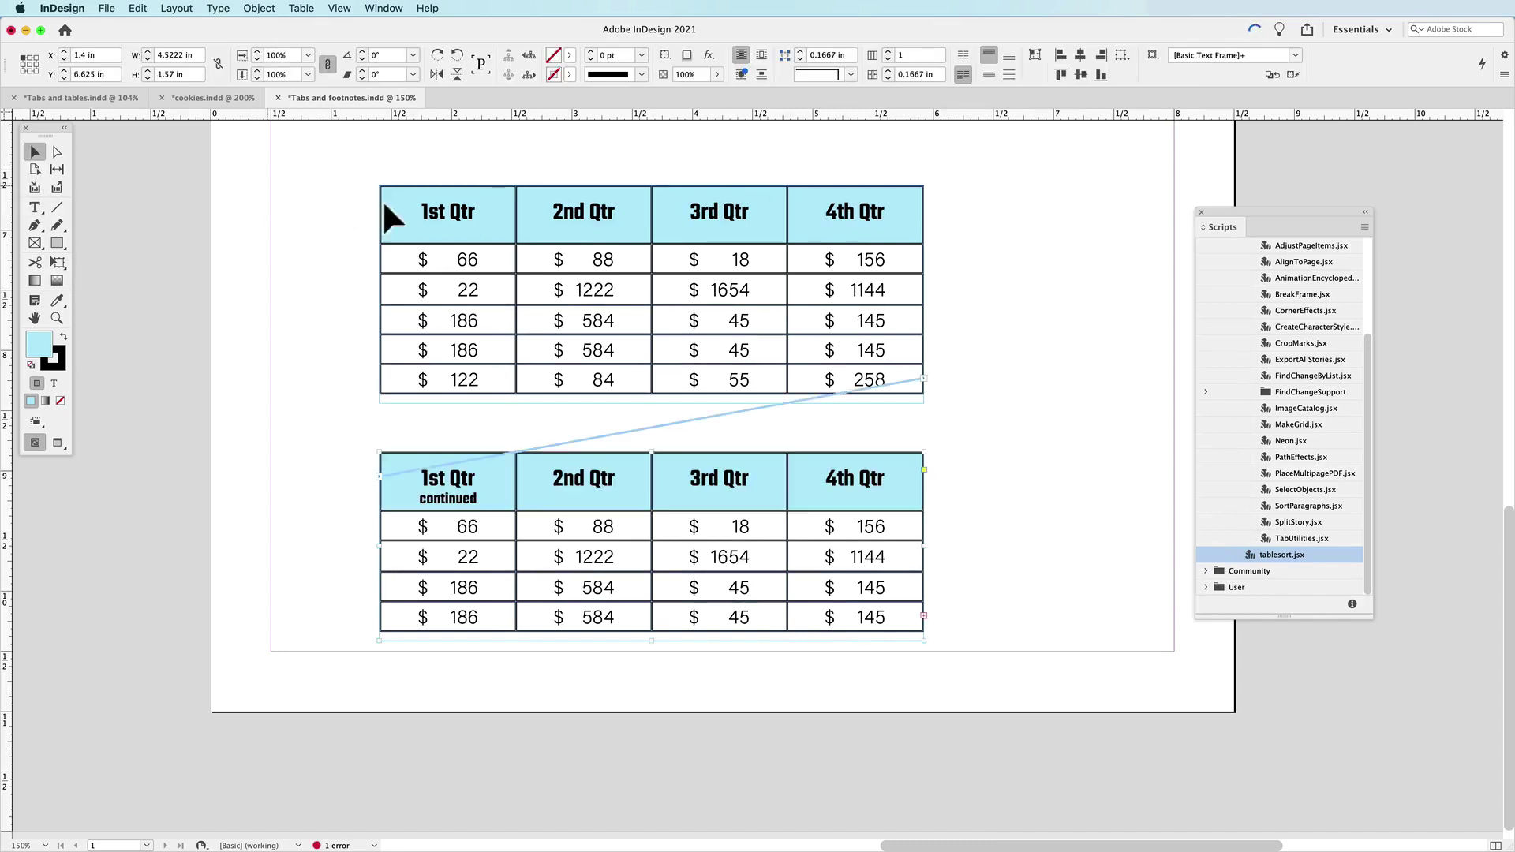
drag(429, 211, 427, 212)
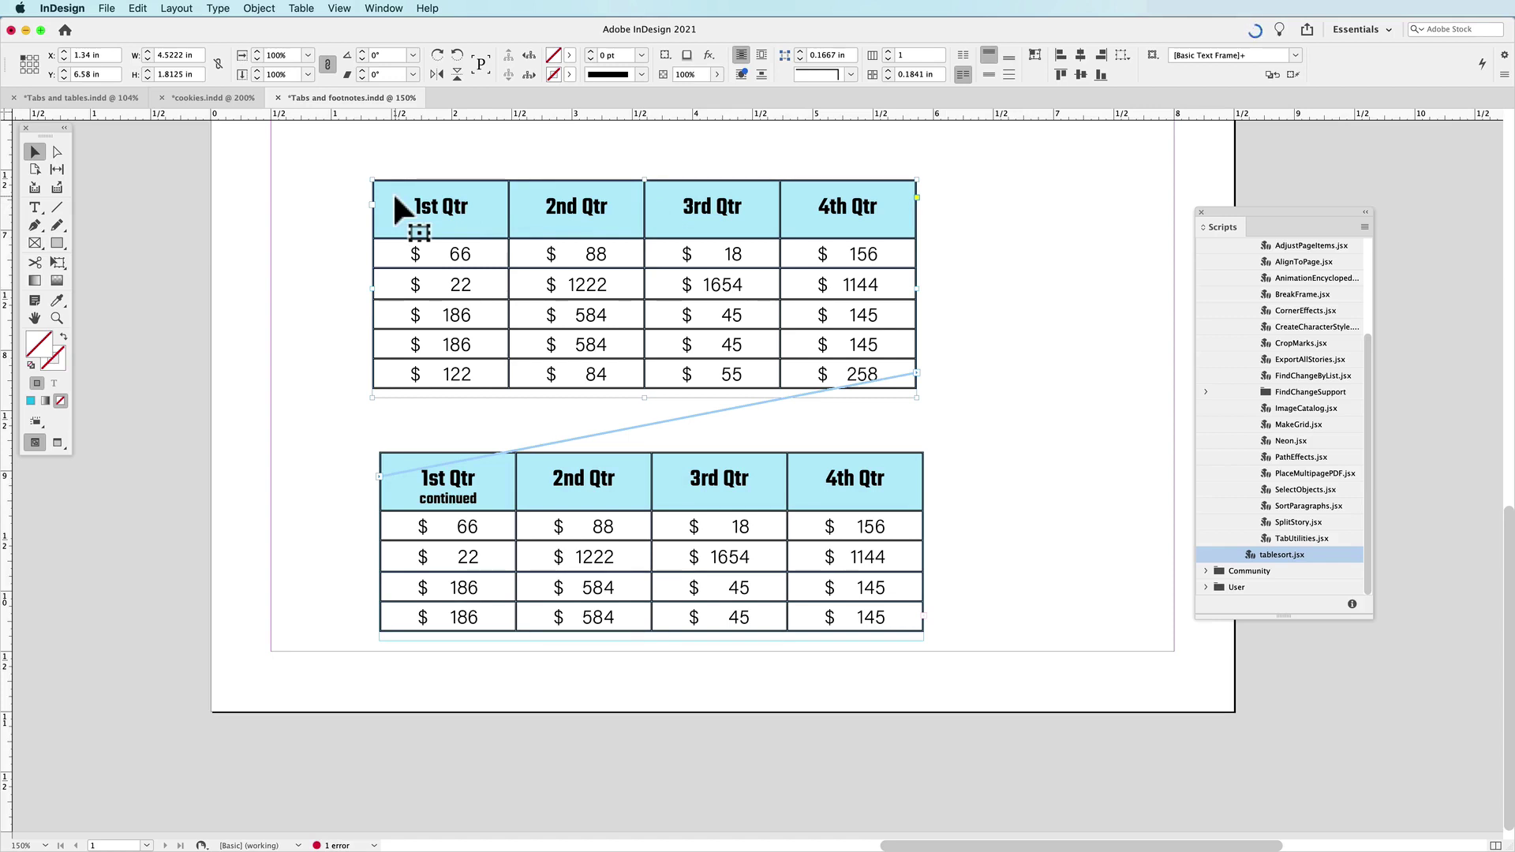
drag(432, 485, 438, 513)
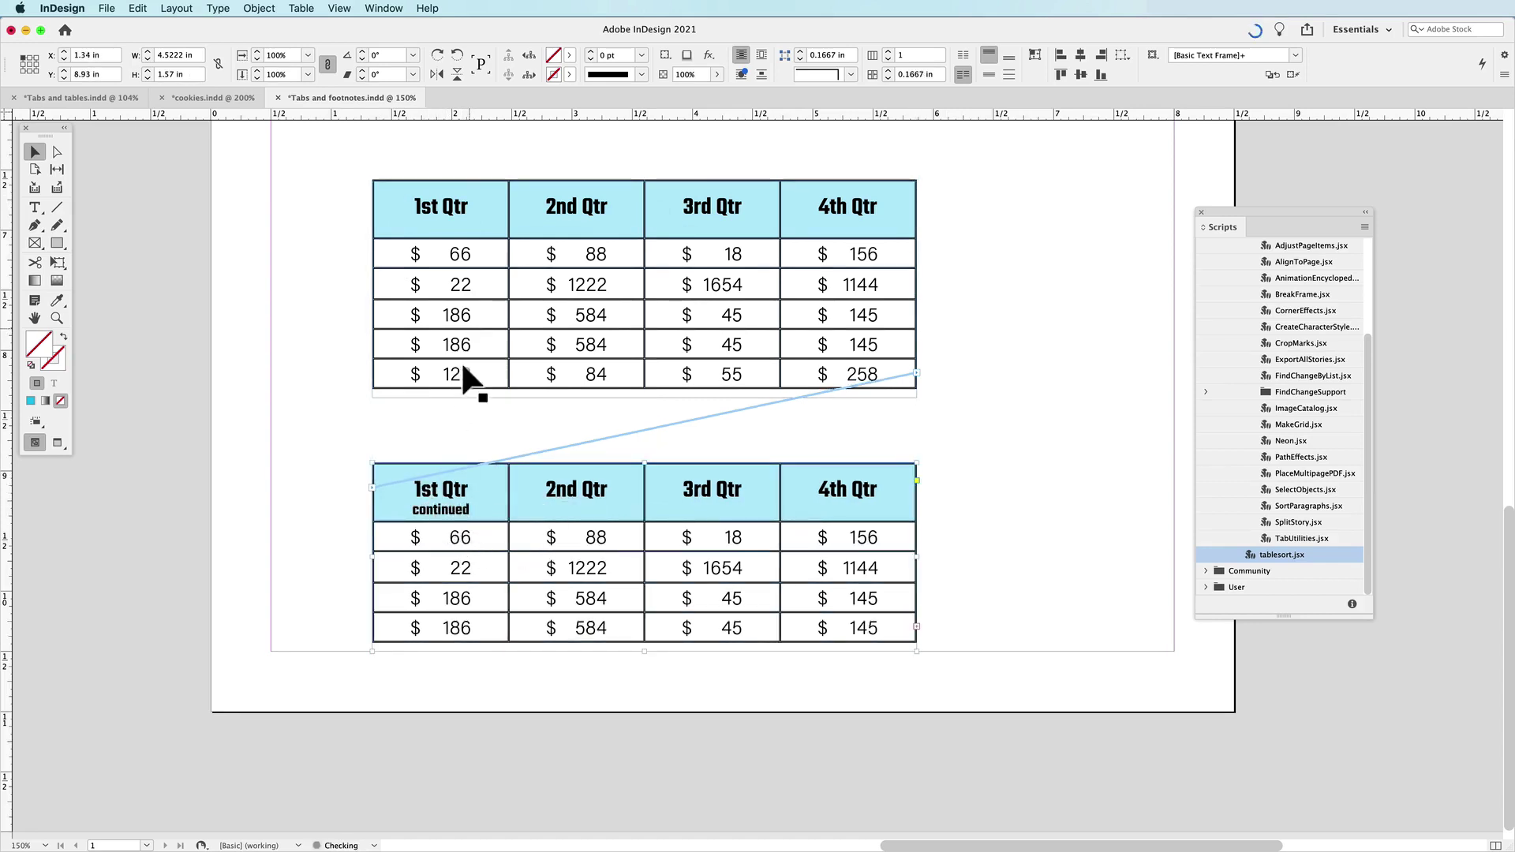
Resize the upper frame to 1.83 in tall so it holds five data rows.
click(606, 341)
drag(646, 397, 649, 336)
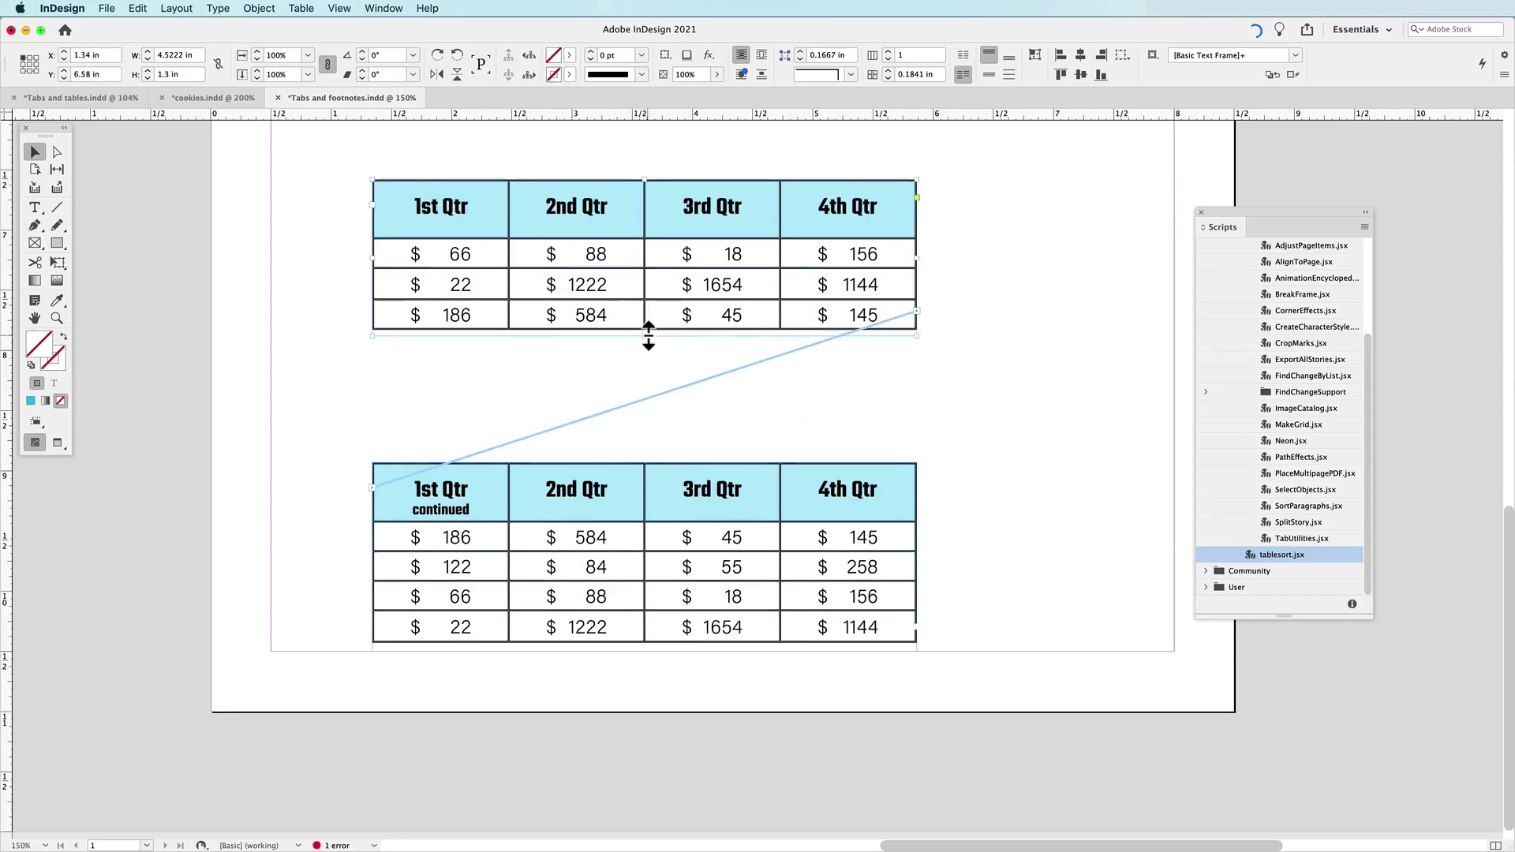
drag(649, 338, 637, 395)
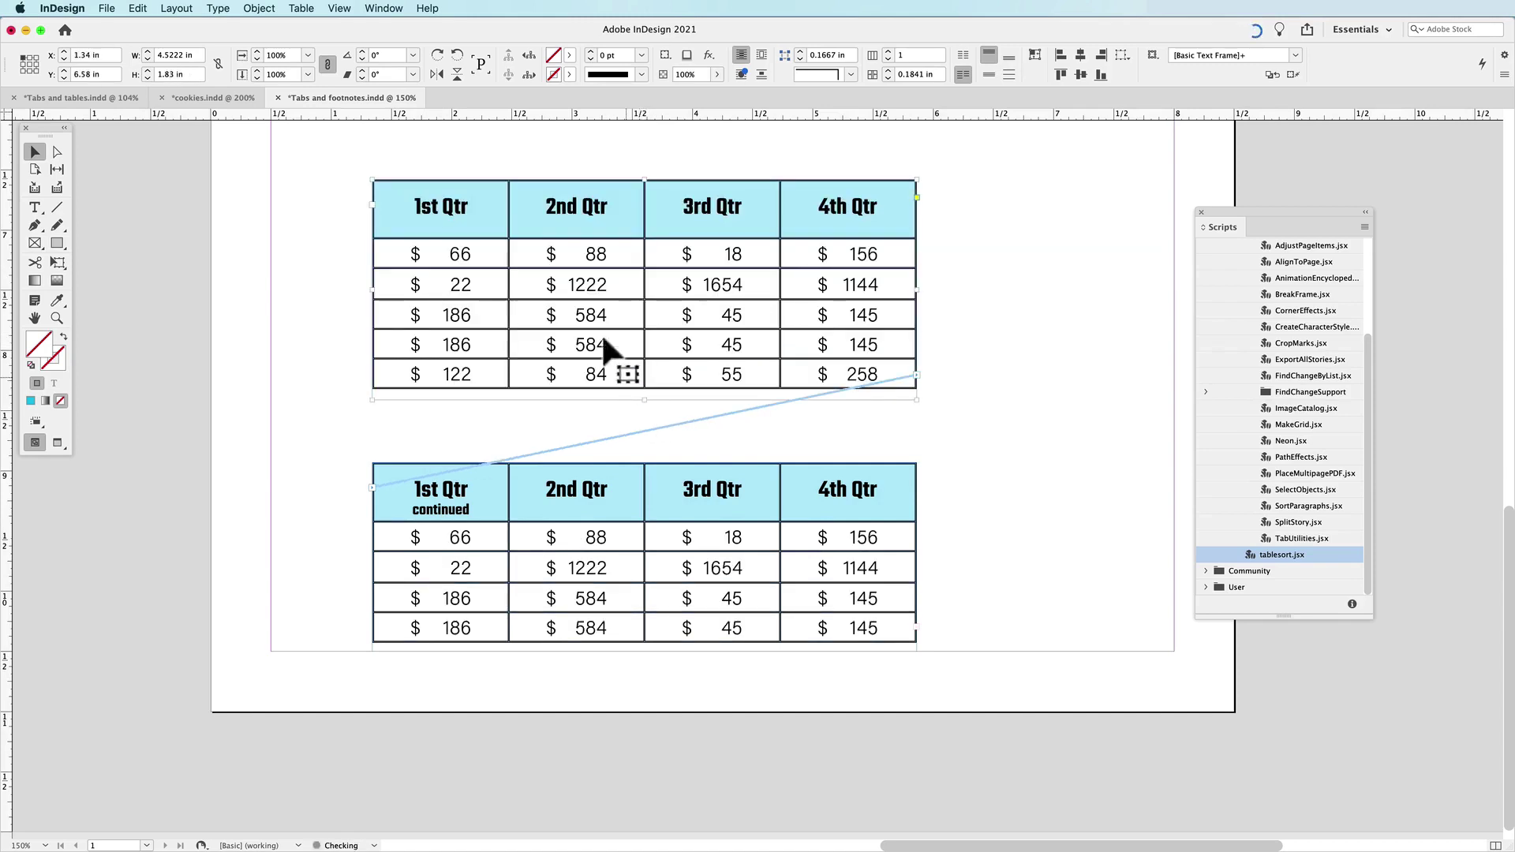